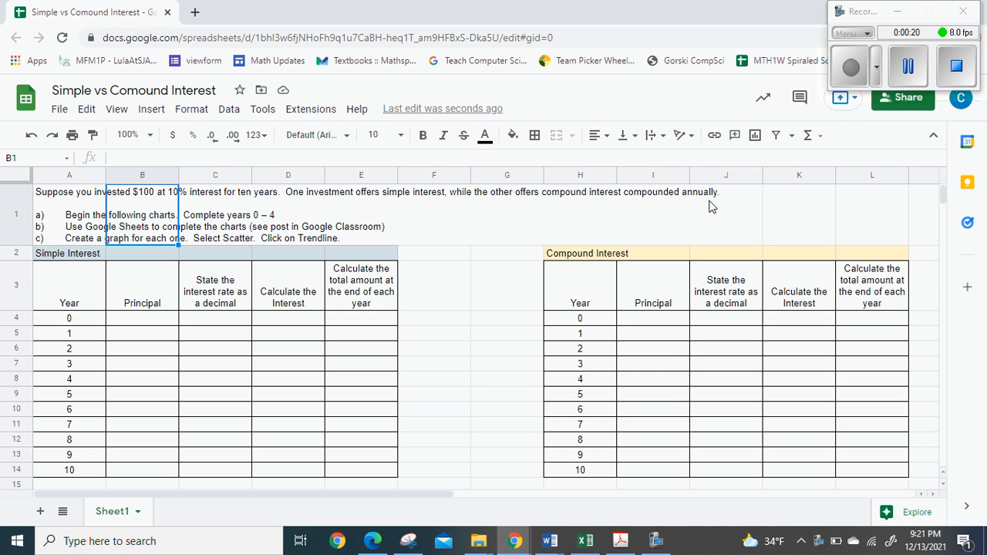
- In the Simple Interest table, enter 100 as both the principal and the year-end total for year 0
left_click(75, 255)
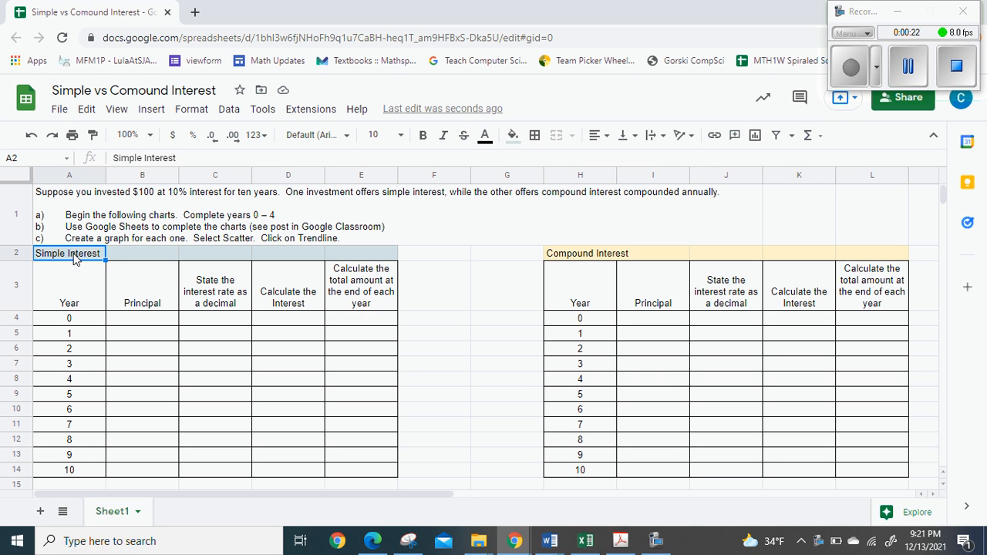
left_click(169, 323)
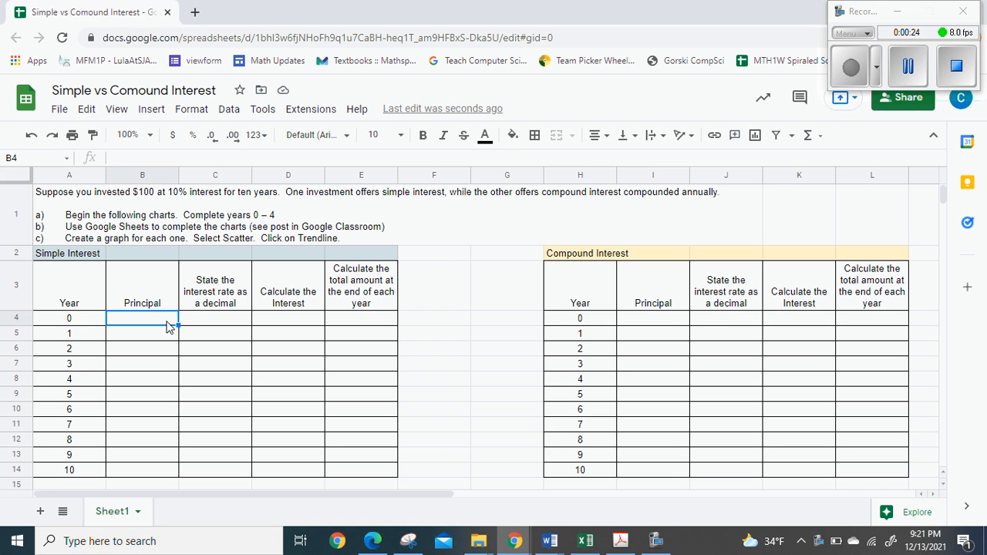
type("100")
key("Tab")
key("Tab")
key("Tab")
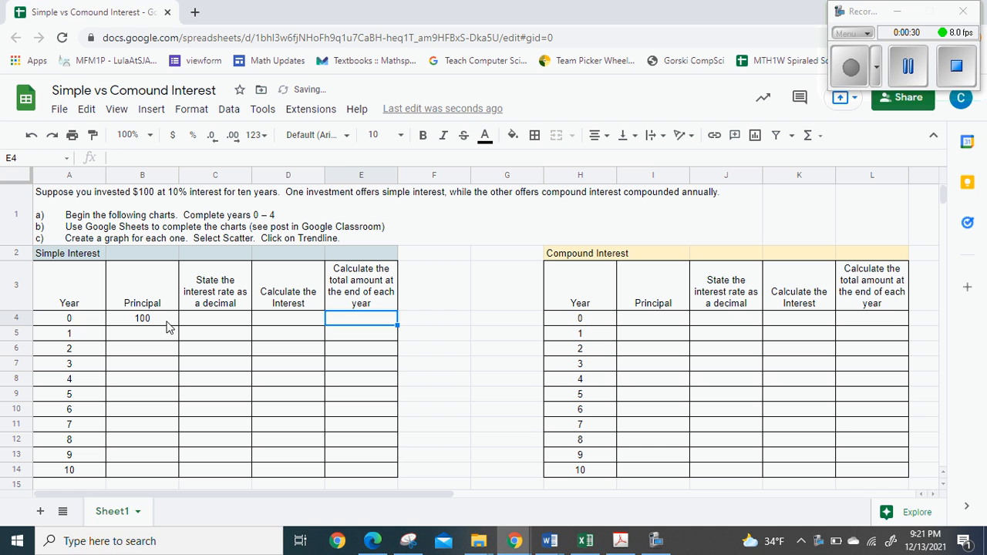
type("100")
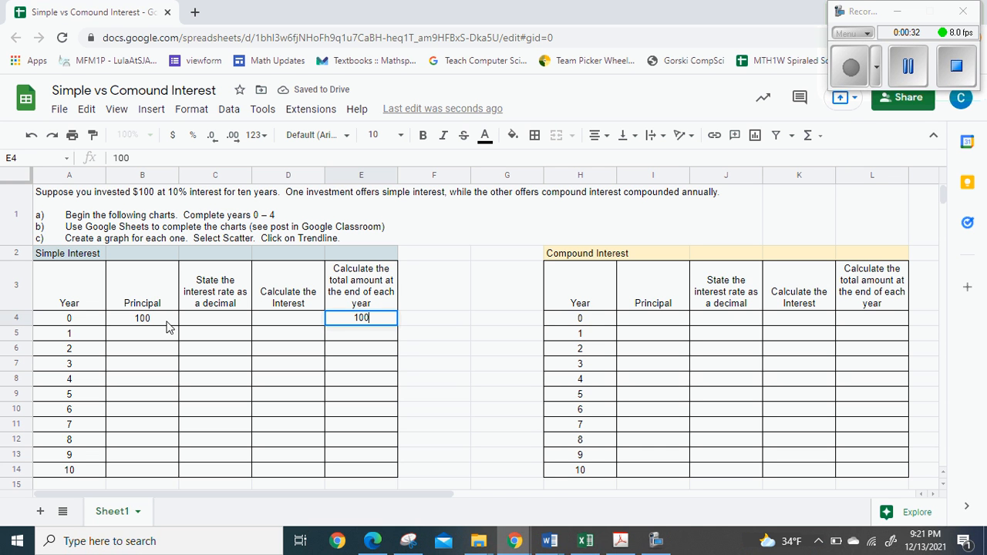
key("Return")
- Enter a principal of 100 and an interest rate of 0.10 for year 1 in the Simple Interest table
key("Left")
key("Left")
key("Left")
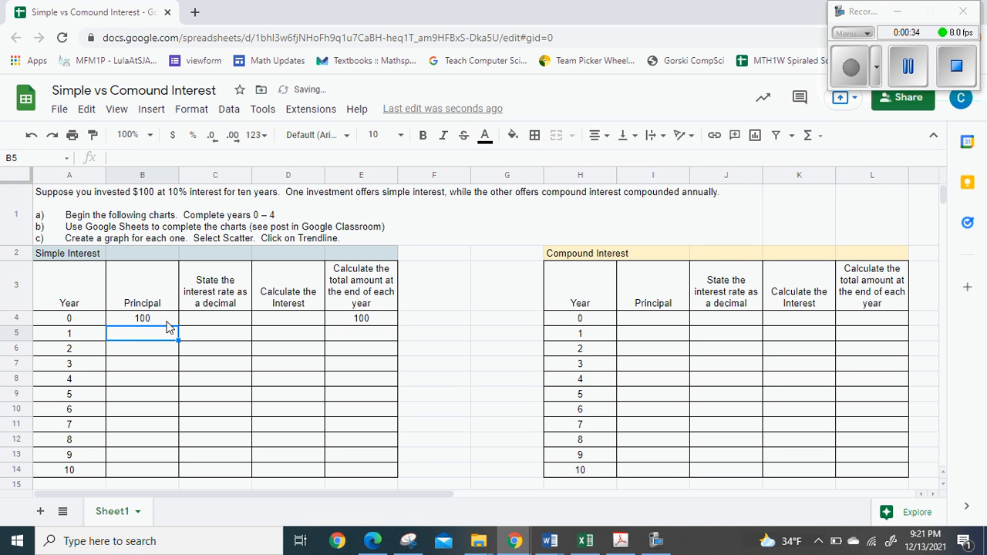
type("100")
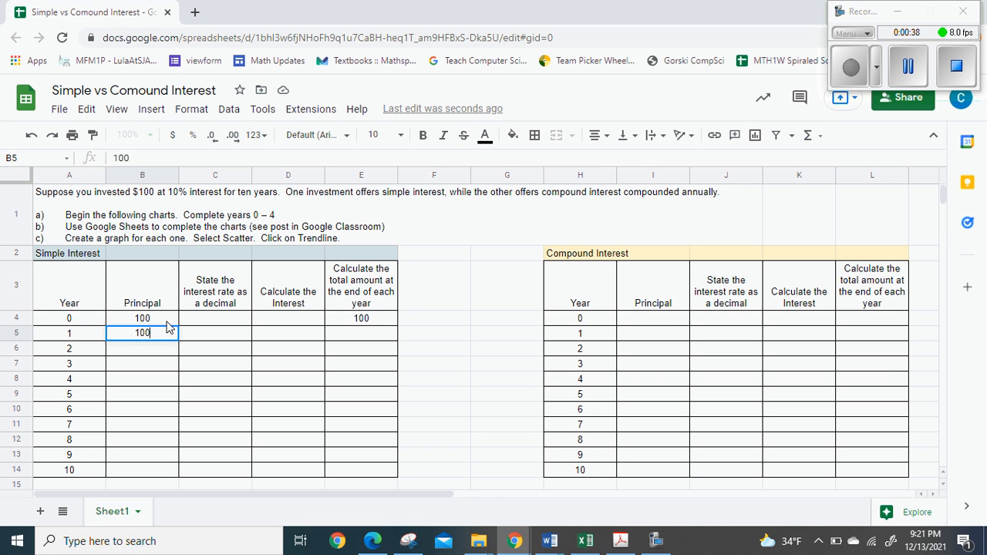
key("Tab")
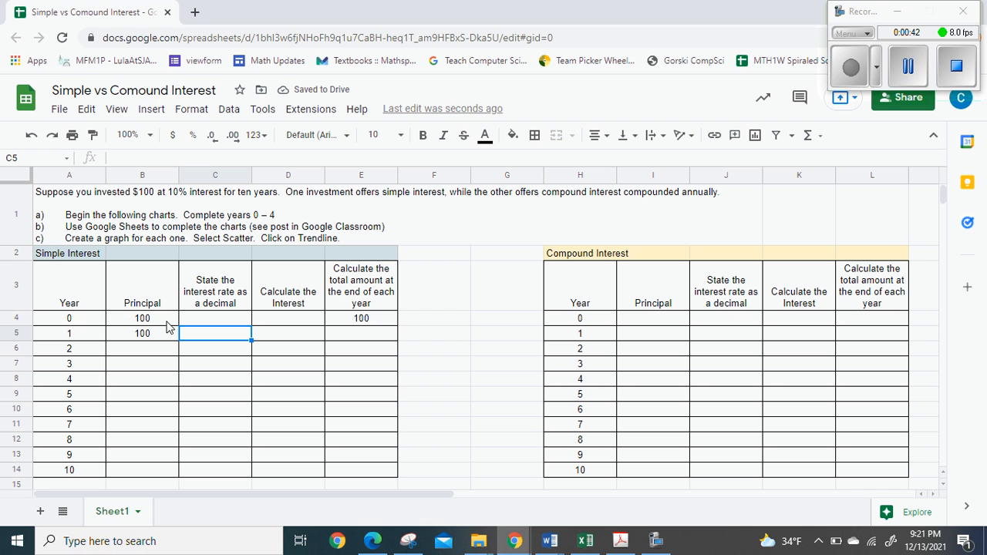
type("0.10")
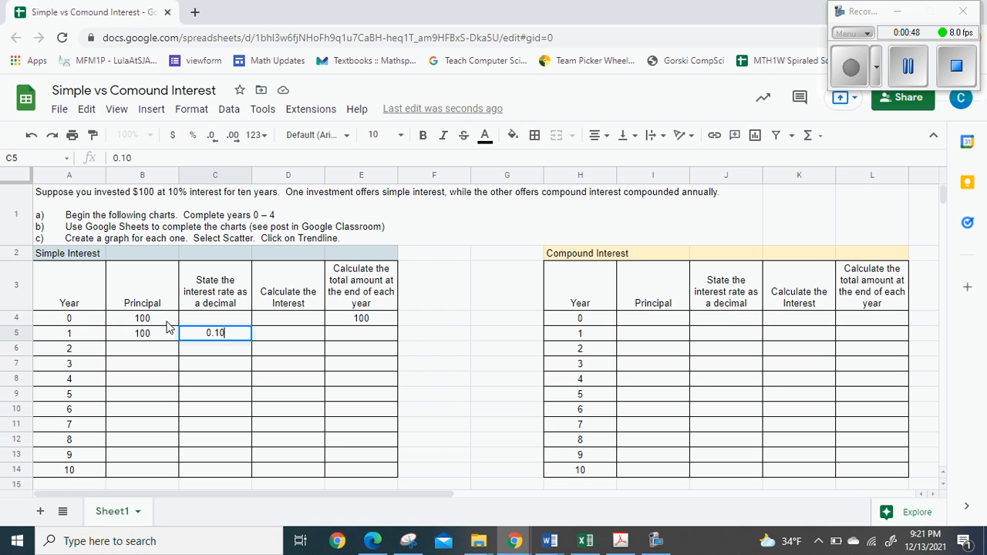
key("Tab")
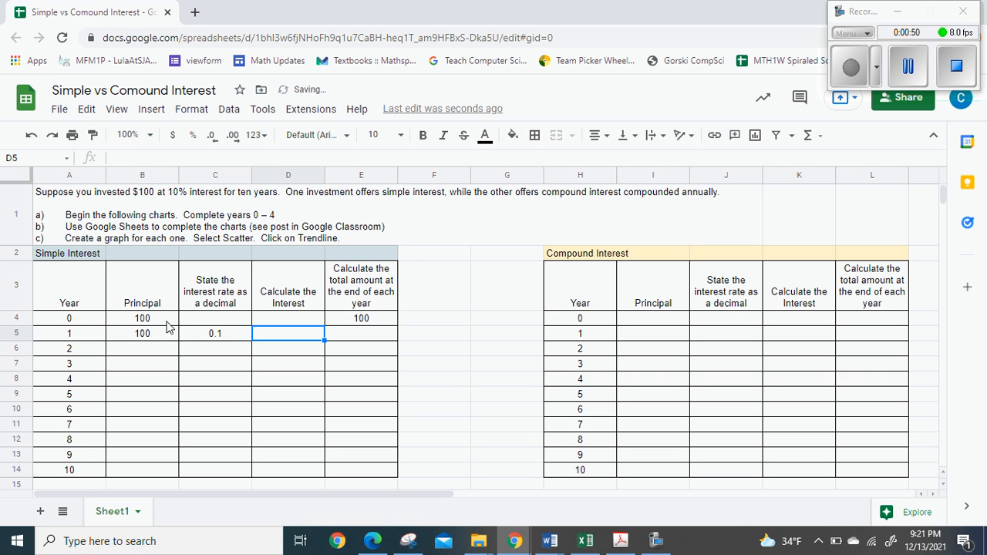
- Calculate the year 1 simple interest in D5 with the formula =100*0.1
type("=")
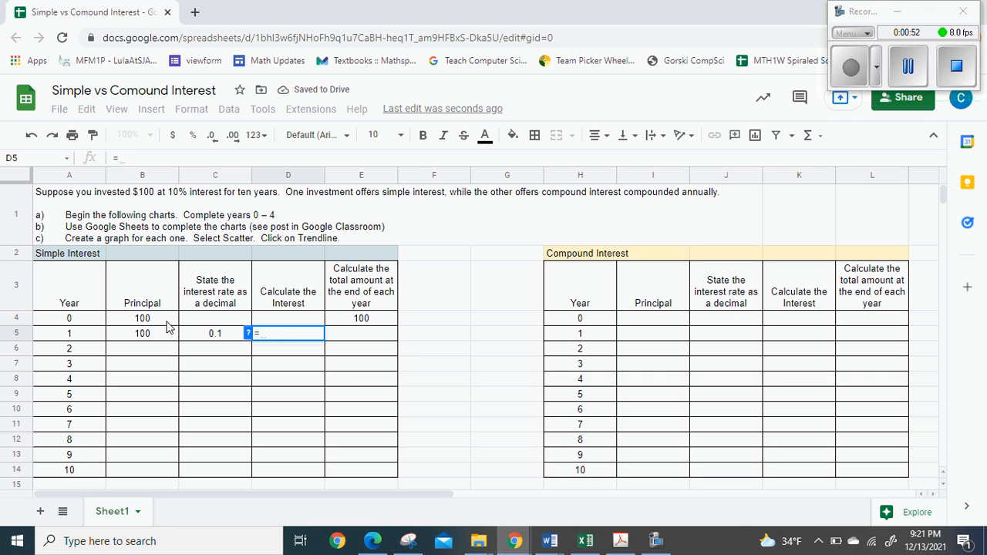
type("100")
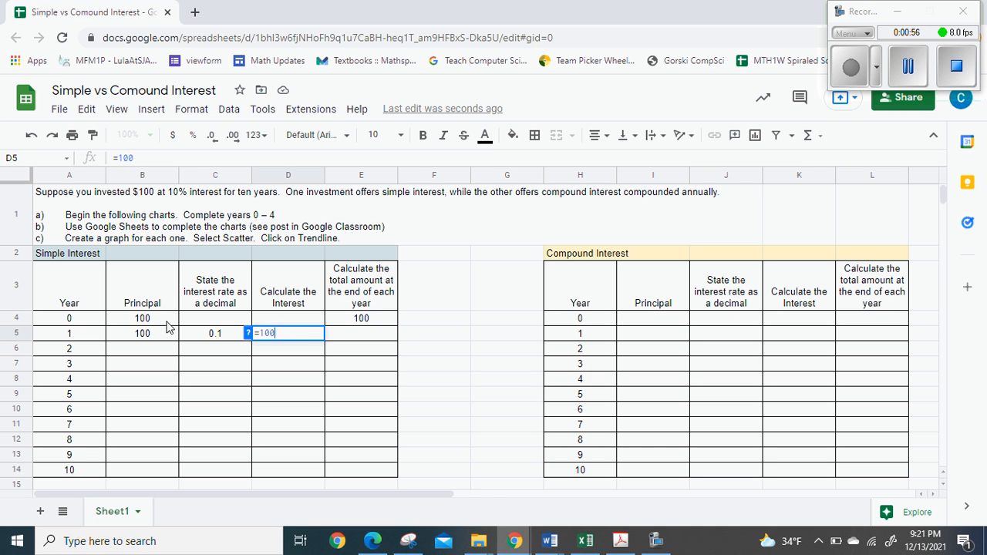
type("*")
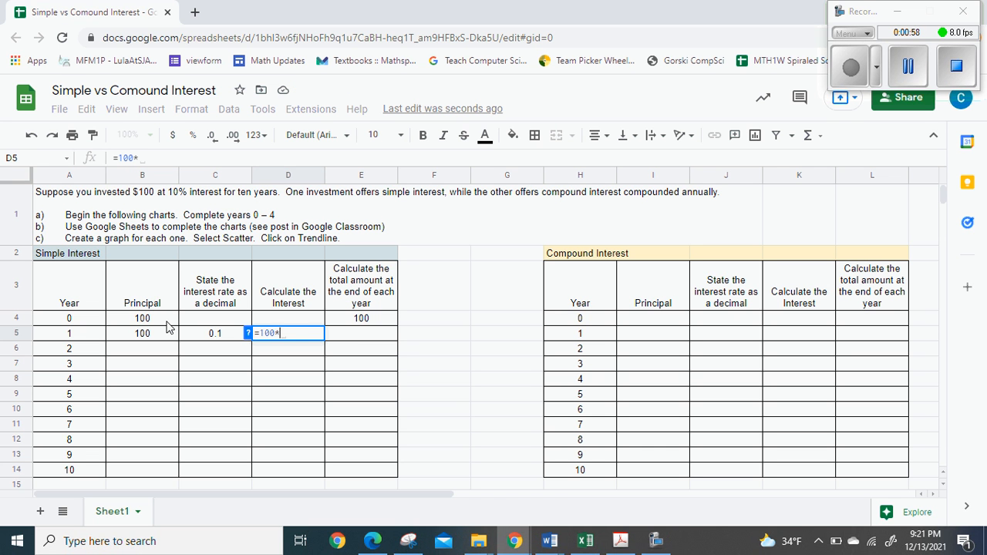
type("0.1")
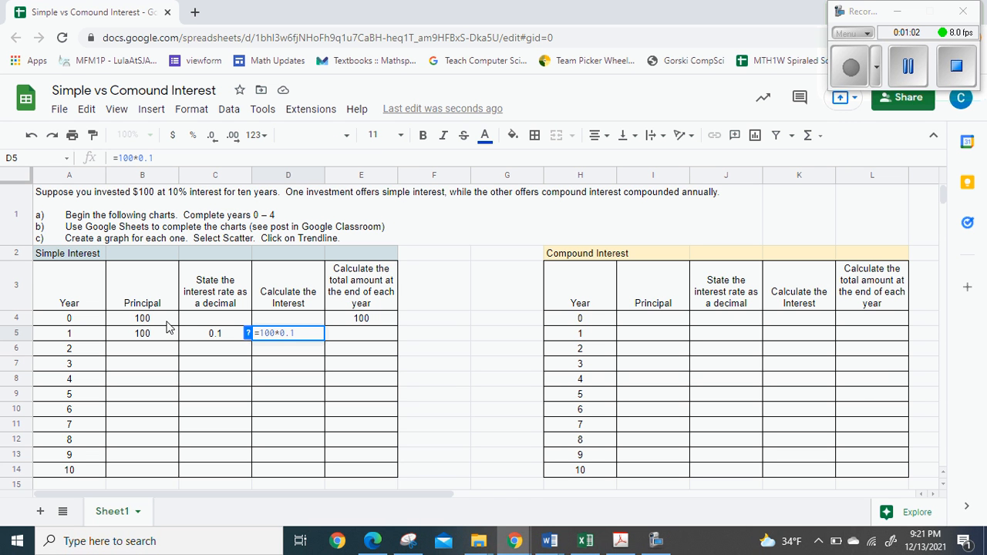
key("Tab")
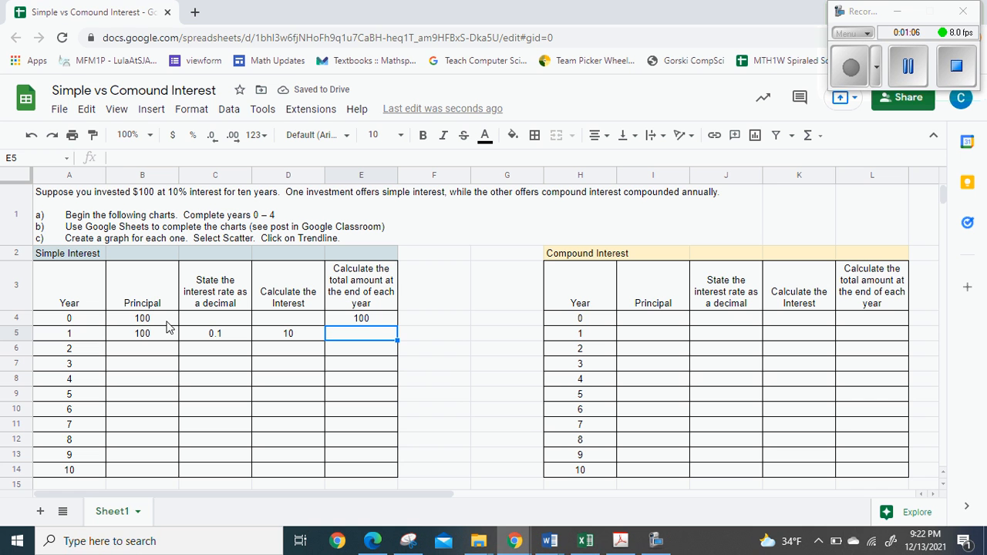
- Calculate the year 1 total amount in E5 with the formula =E4+D5
type("=E4")
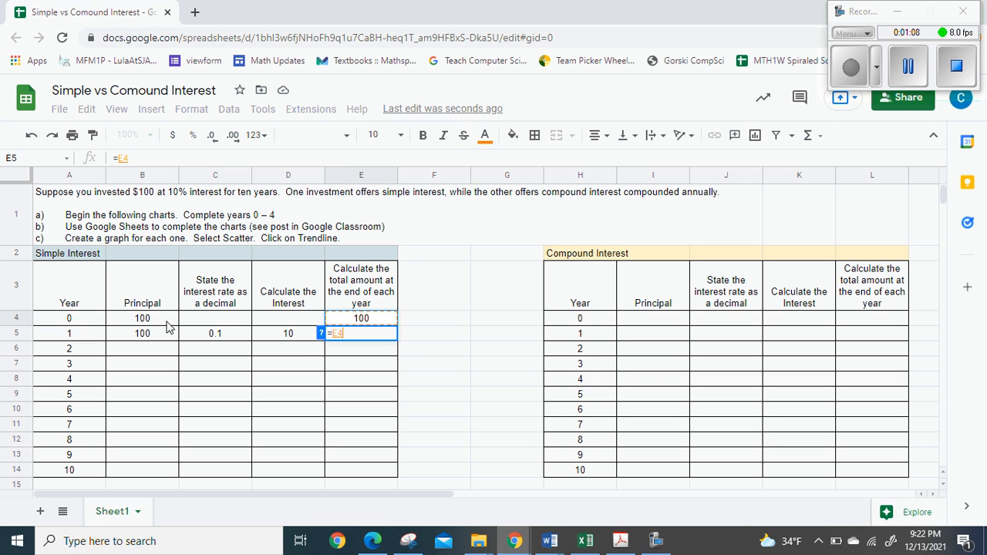
type("+D5")
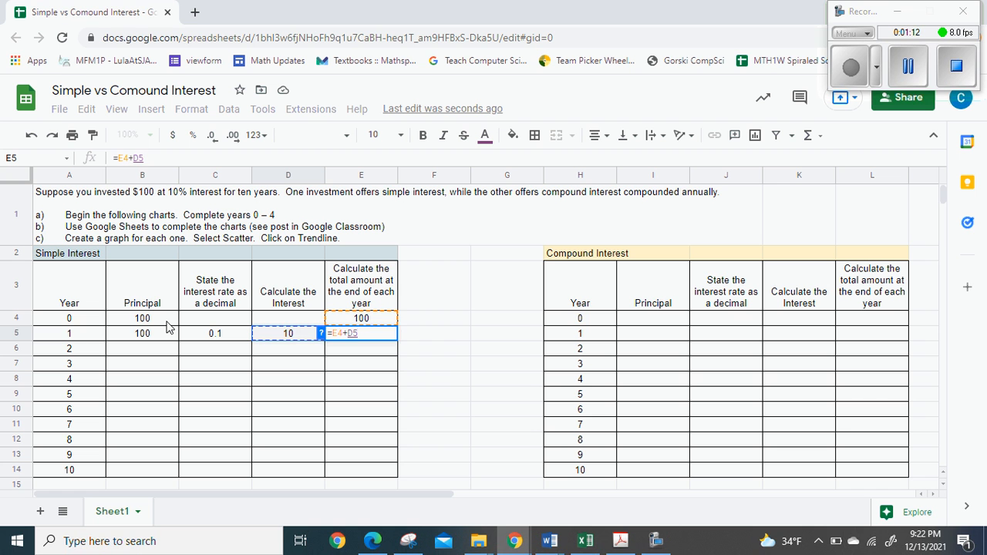
key("Return")
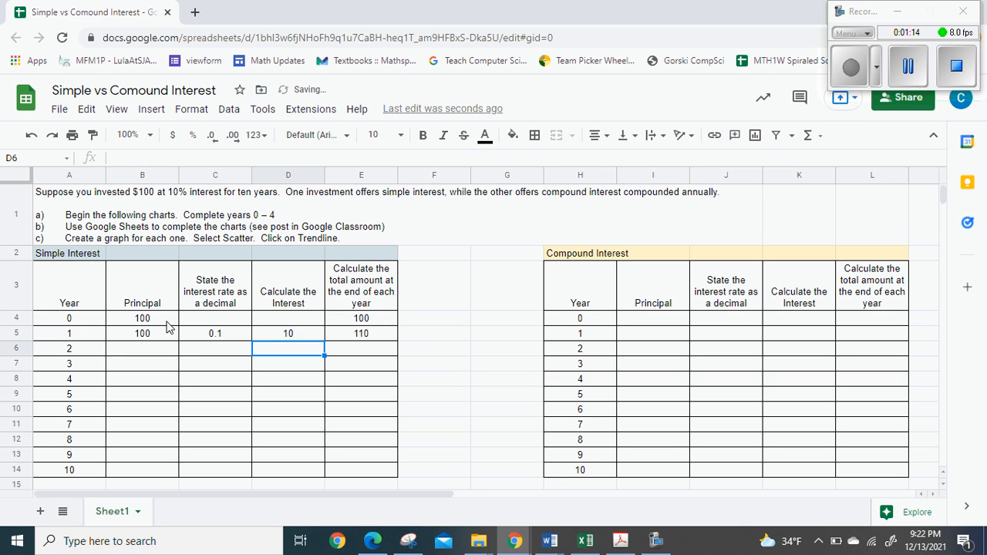
- Enter 100 as the year 2 principal, and fill the simple interest principal and year 1 rate down through year 10
key("Left")
key("Left")
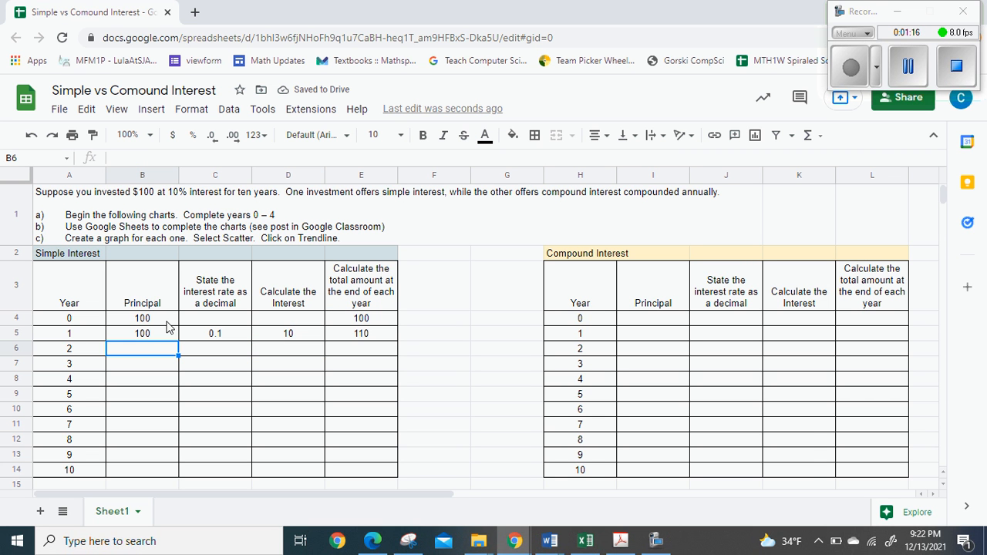
type("100")
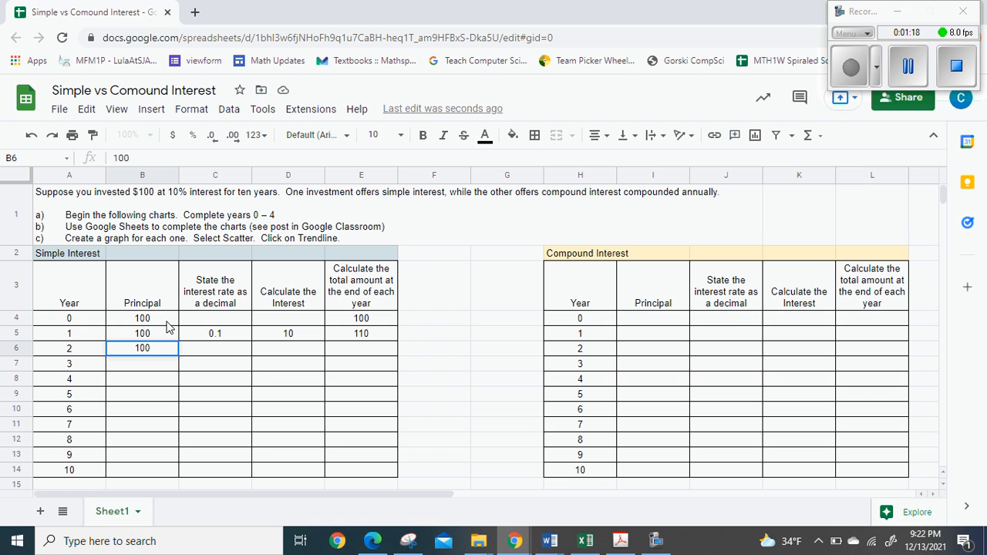
key("Return")
left_click(163, 356)
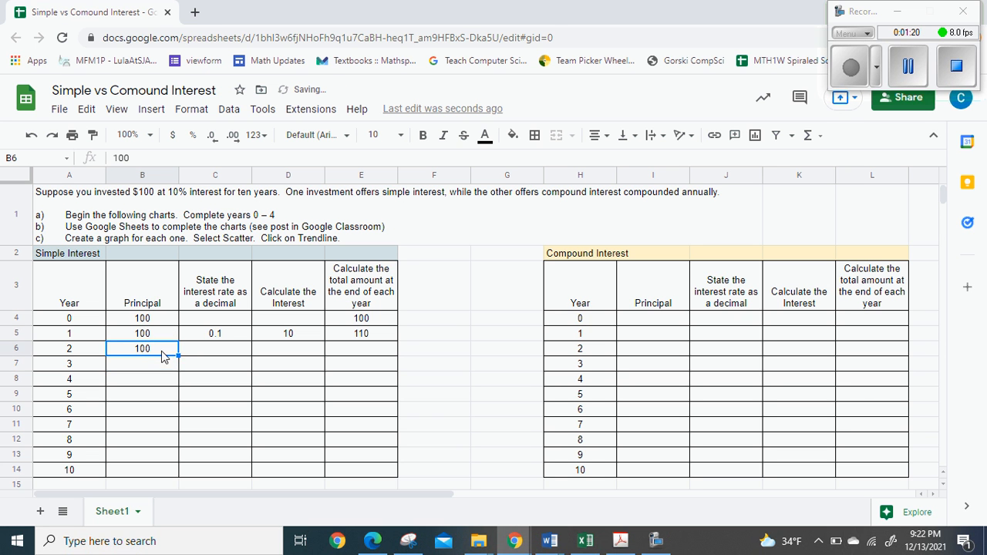
left_click_drag(177, 354, 170, 474)
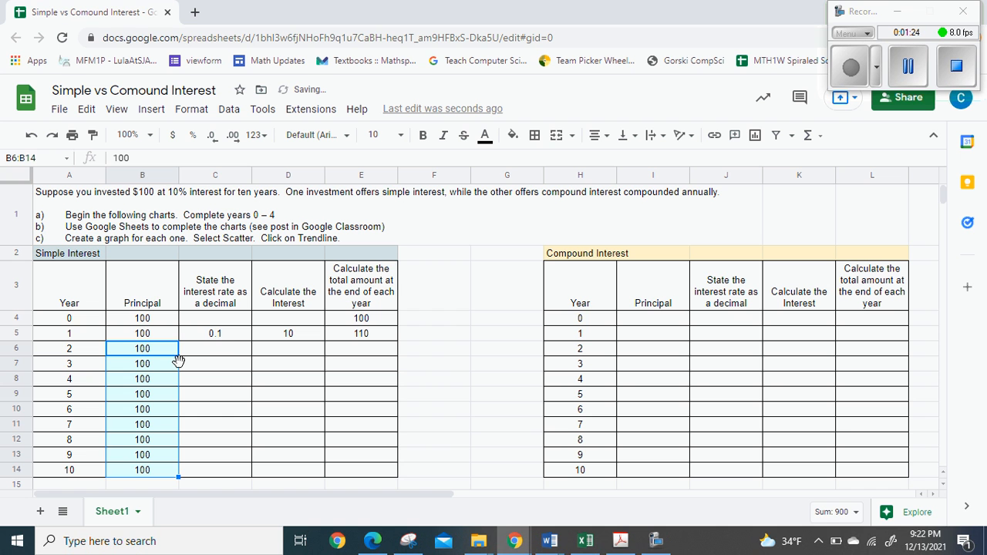
left_click(229, 335)
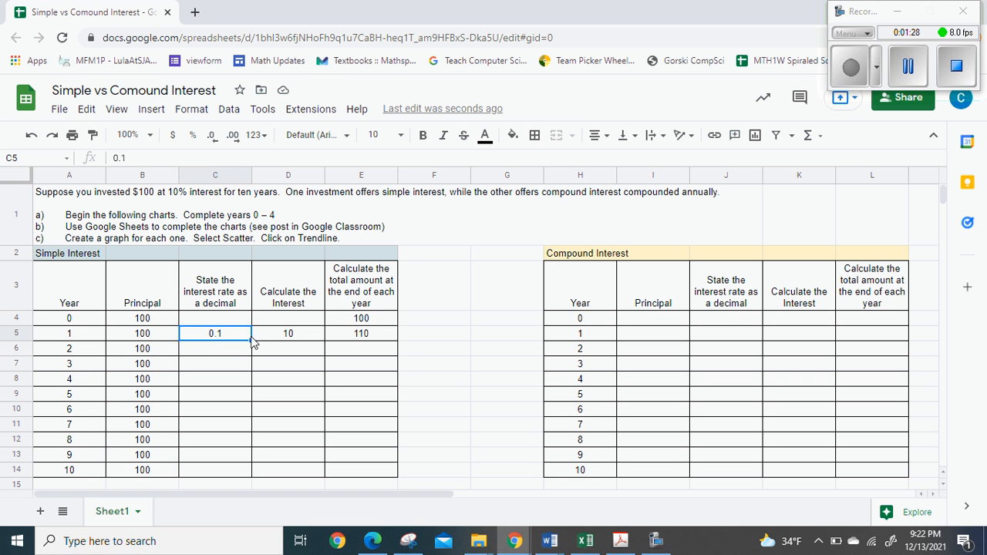
left_click_drag(251, 340, 256, 476)
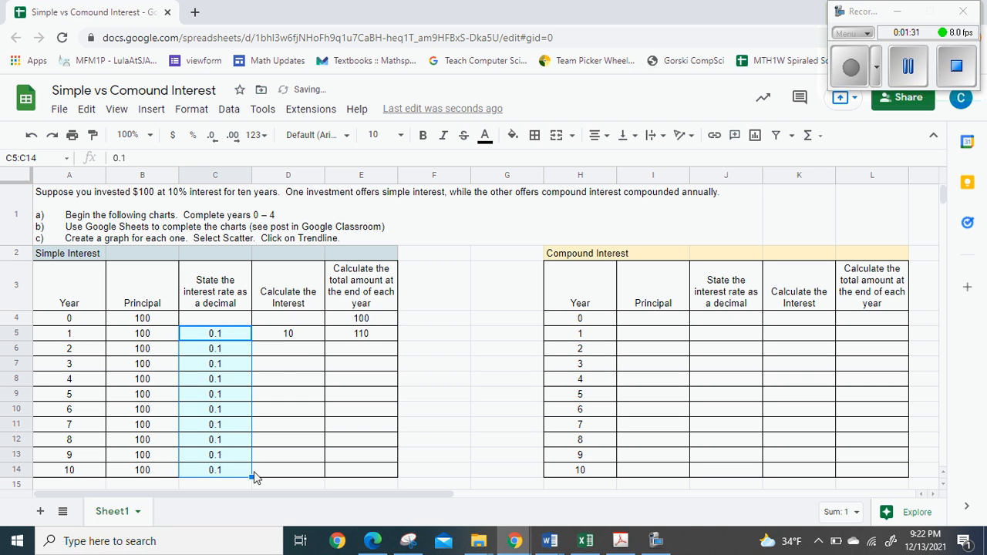
- Calculate the year 2 simple interest in D6 with =B6*C6 and fill the formula down to D14
left_click(302, 348)
type("=")
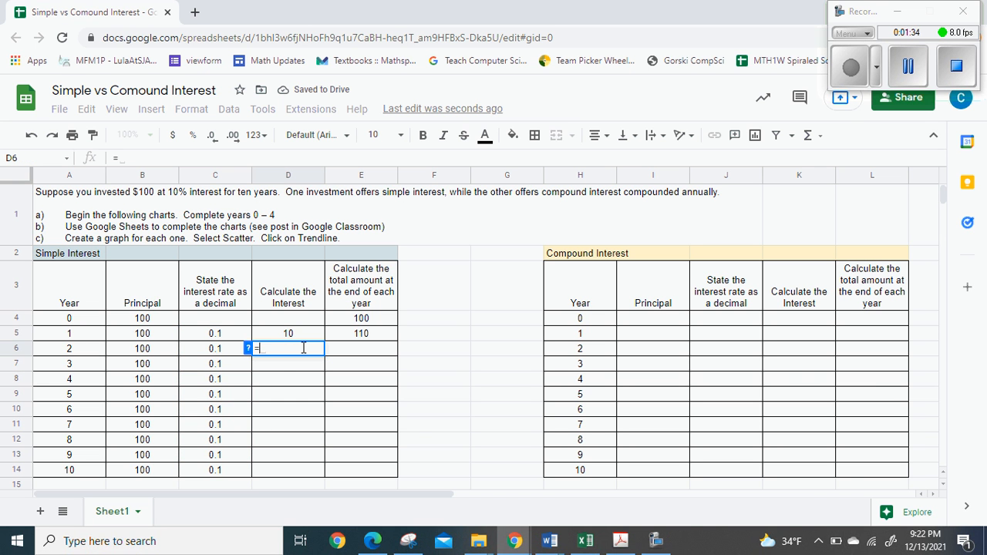
key("Left")
key("Left")
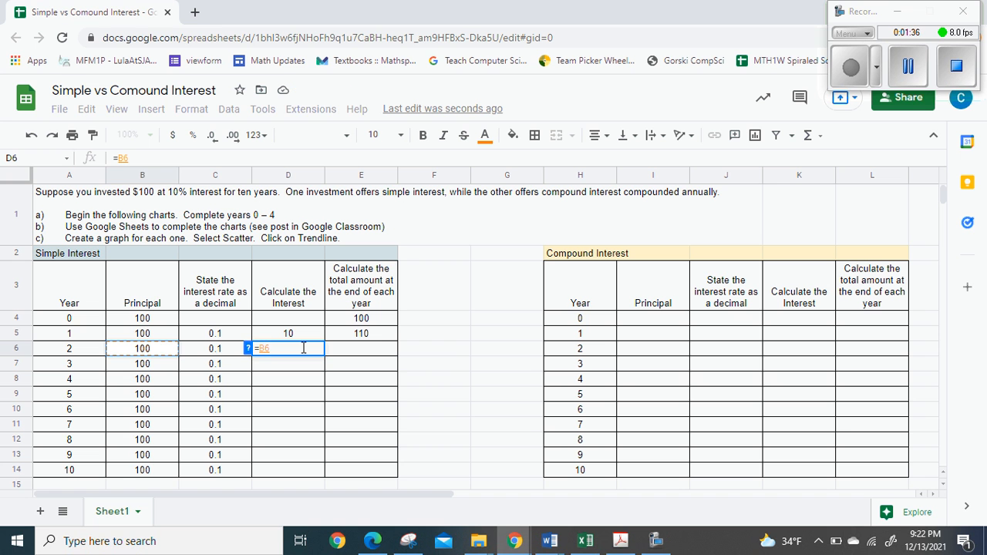
type("*")
key("Left")
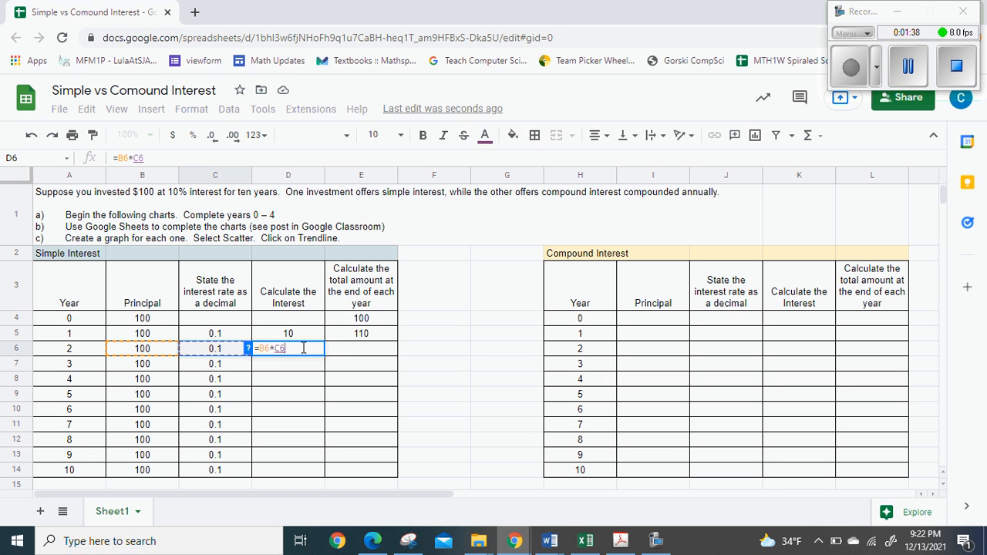
key("Return")
left_click(306, 348)
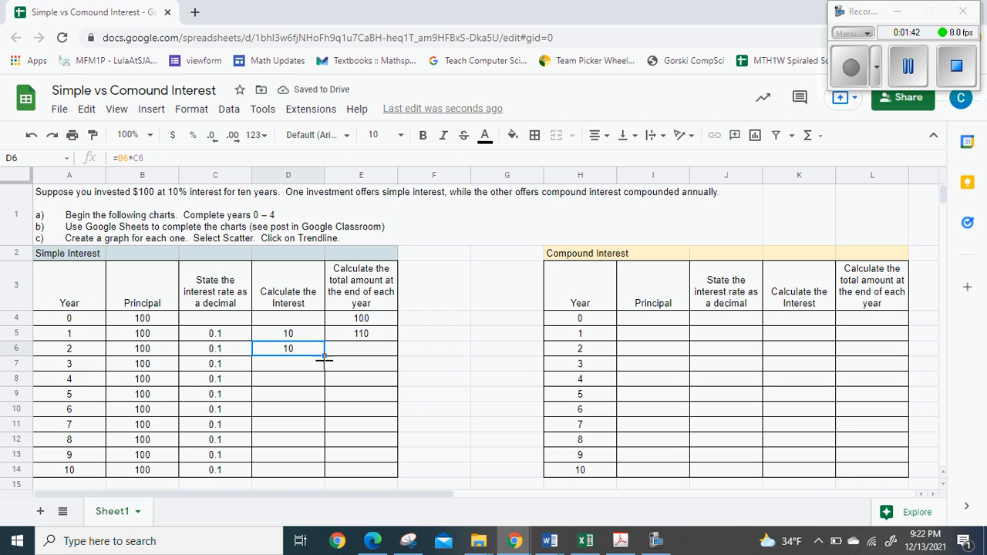
left_click_drag(323, 354, 322, 474)
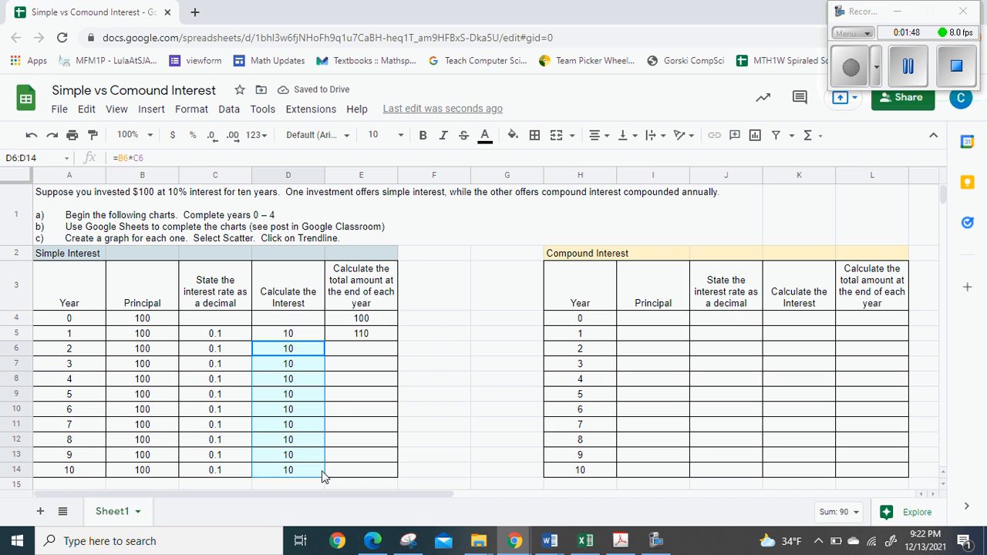
- Calculate the year 2 total amount in E6 with =E5+D6 and fill the formula down to E14
left_click(376, 354)
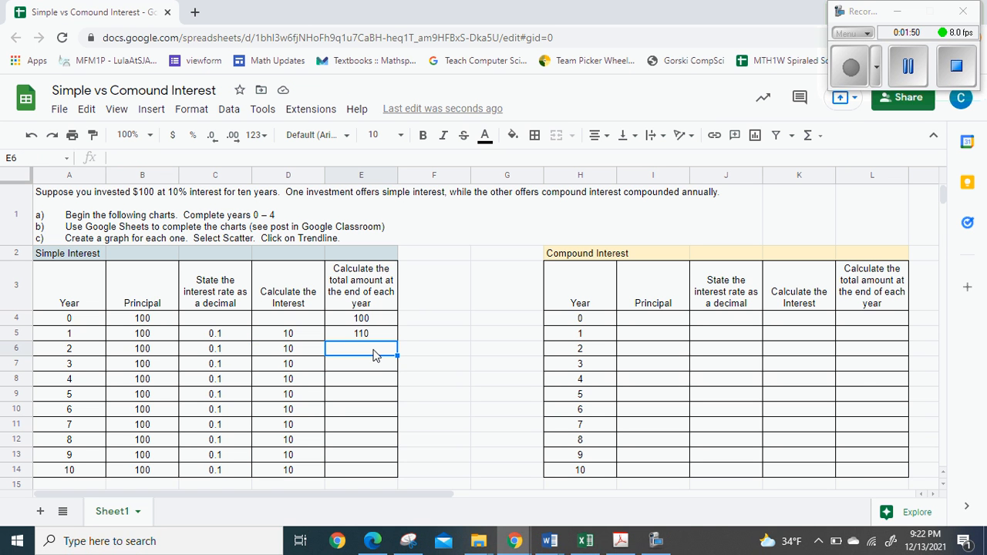
type("=")
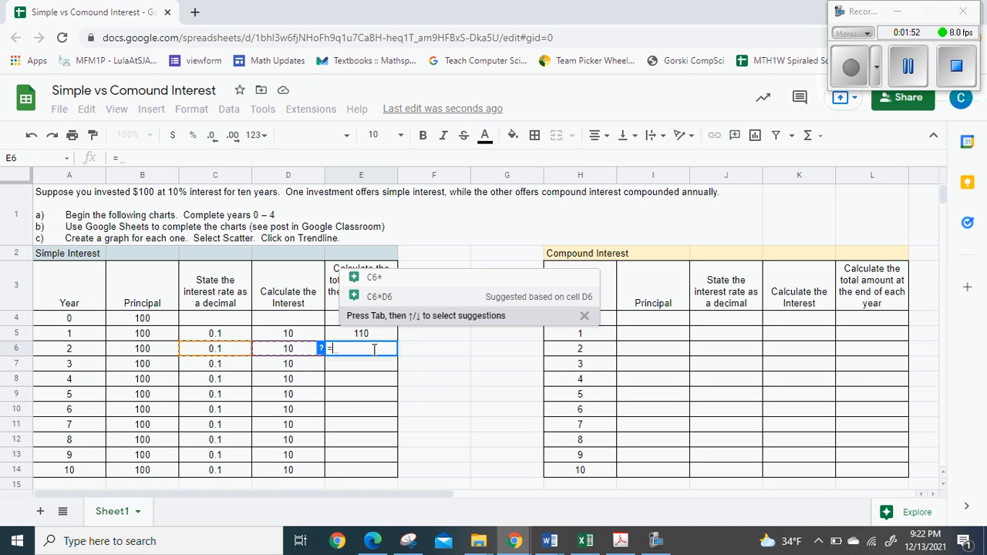
left_click(375, 337)
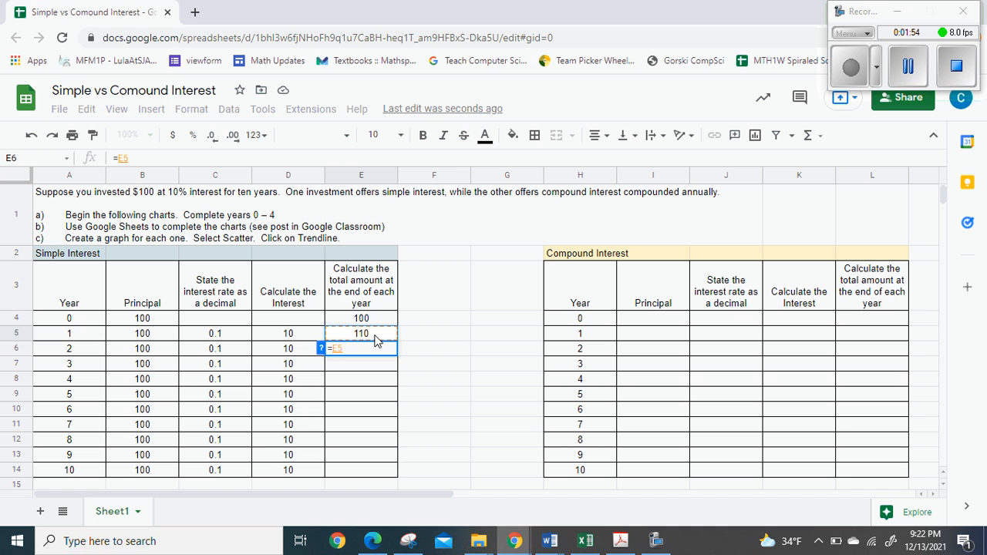
type("+")
left_click(303, 351)
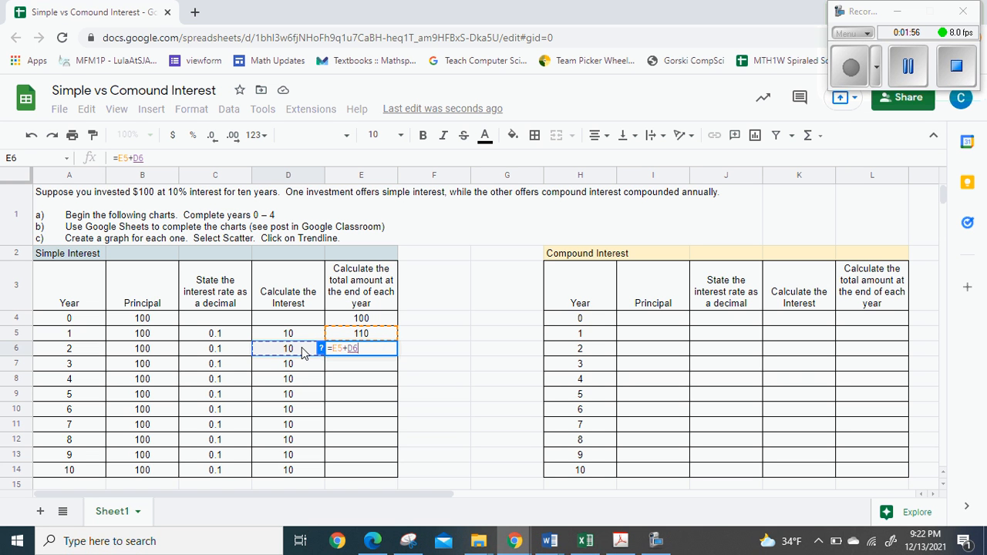
key("Return")
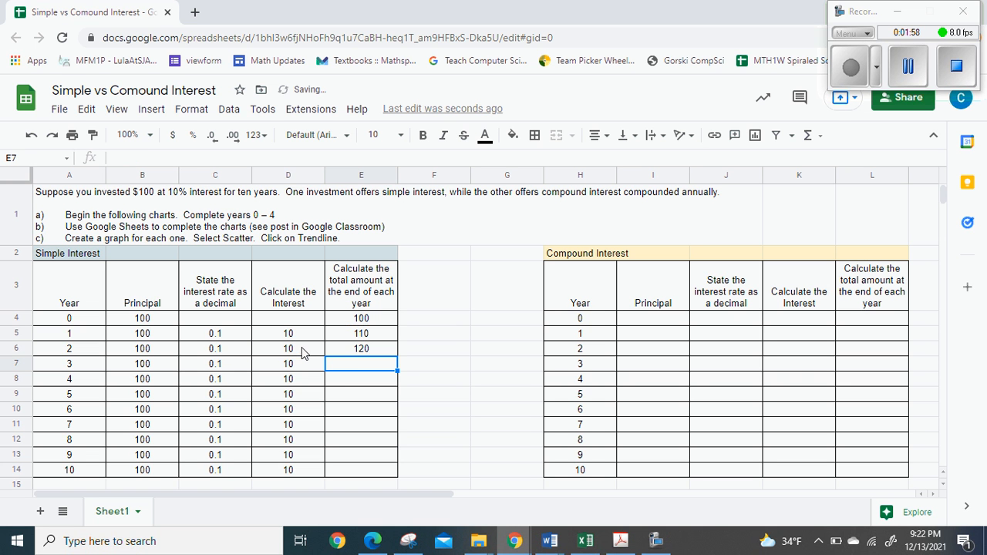
left_click(373, 351)
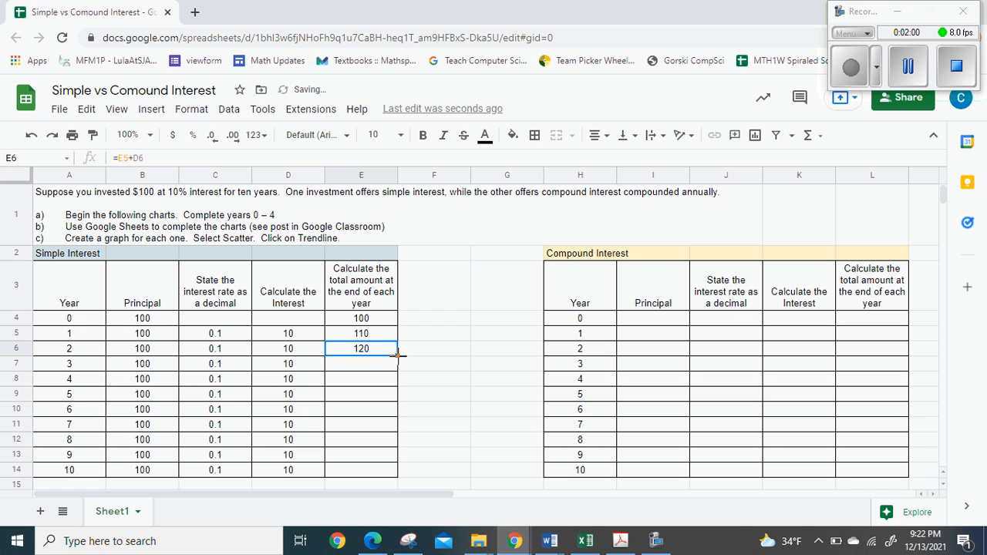
left_click_drag(398, 354, 394, 475)
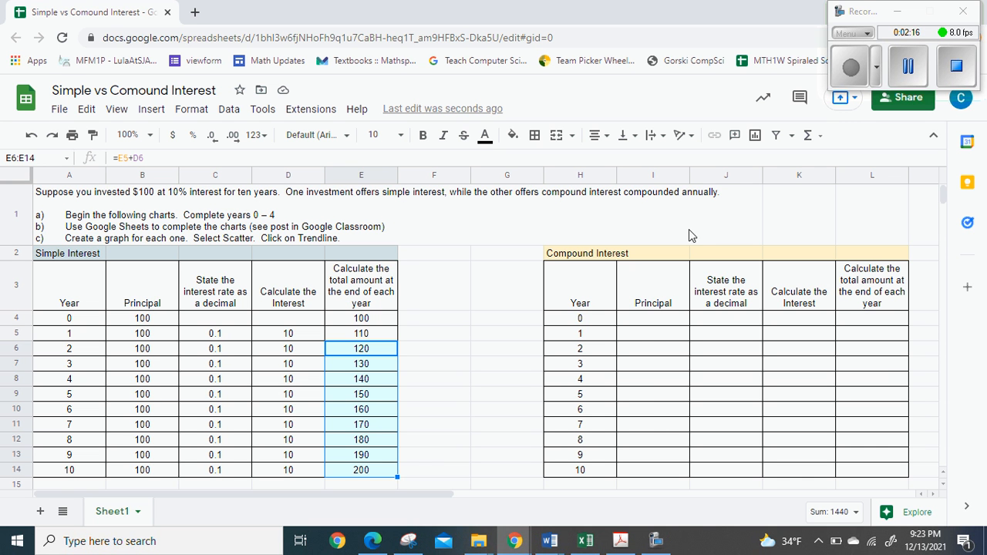
- Add the note "annual = every year" in F3 beside the simple interest table
left_click(419, 306)
type("a")
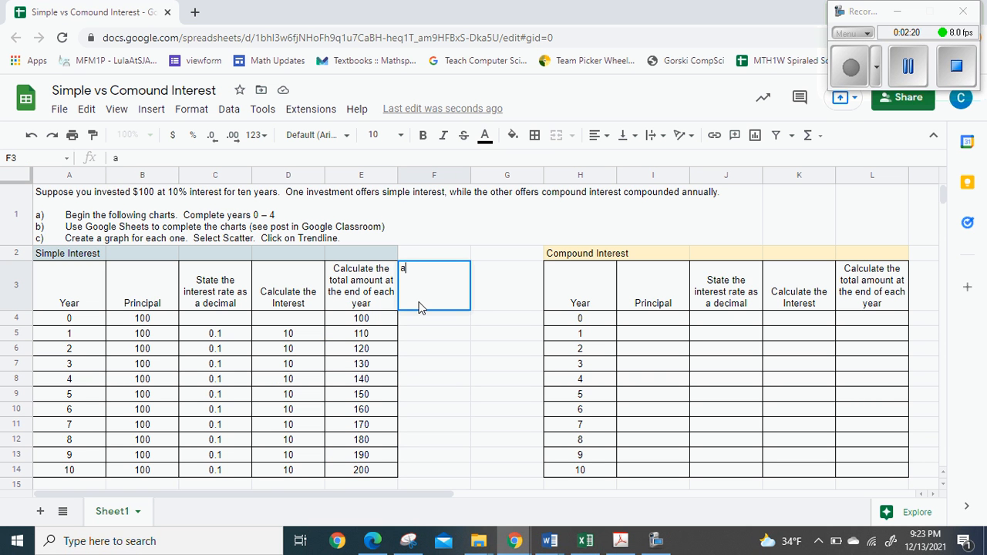
type("nnual = every year")
key("Return")
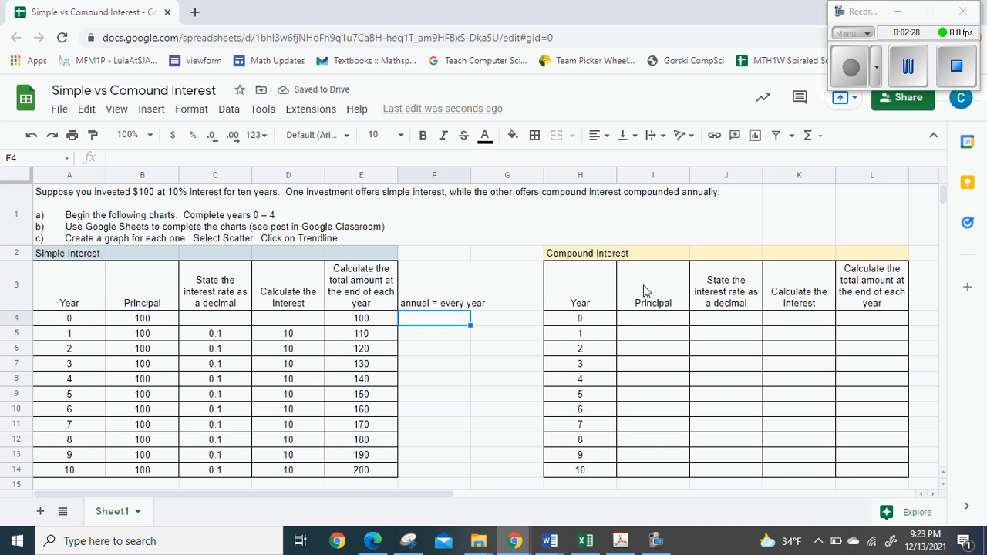
- Extend the Compound Interest heading in H2 with "= interst is added to the principal every year, and you can earn interest on that interest as well."
left_click(609, 256)
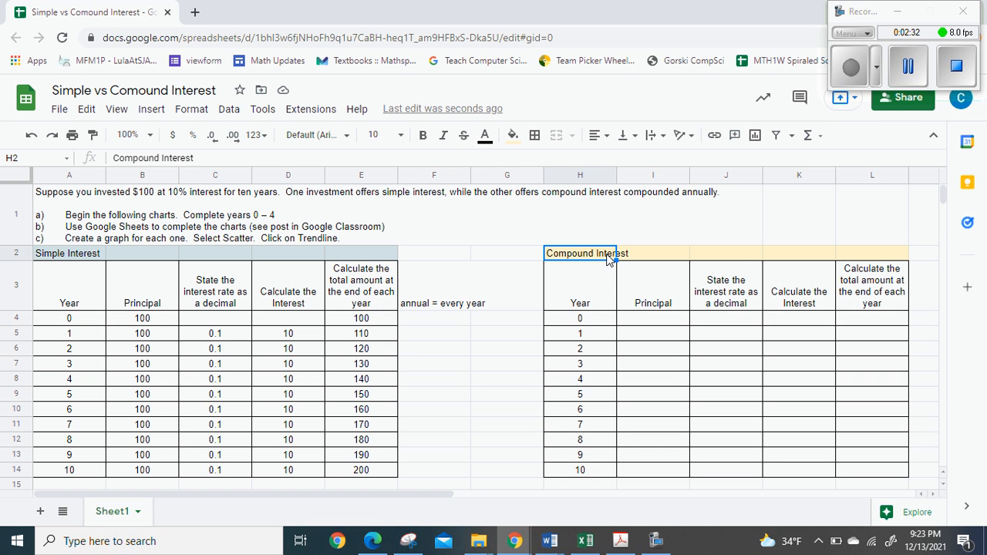
left_click(478, 158)
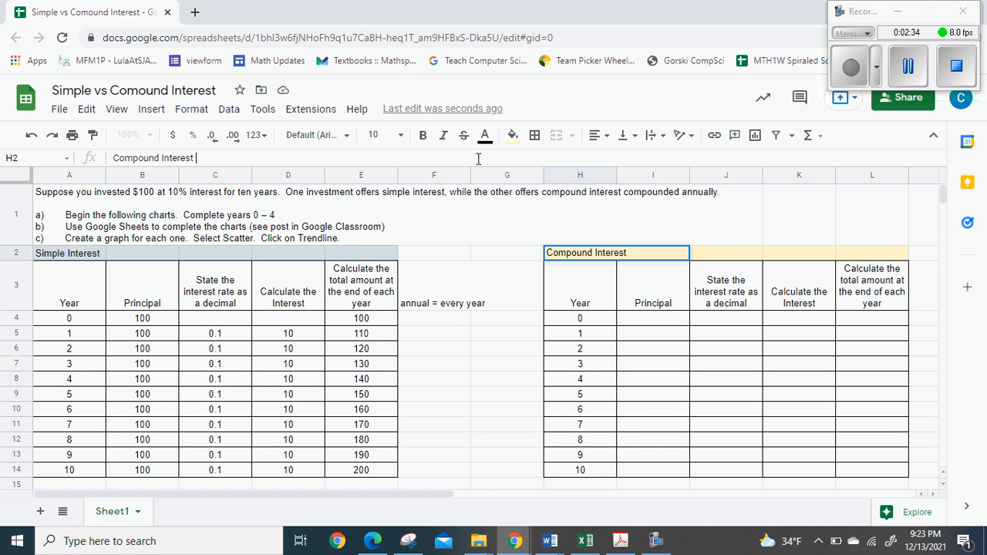
type("= interst is added tot he prin")
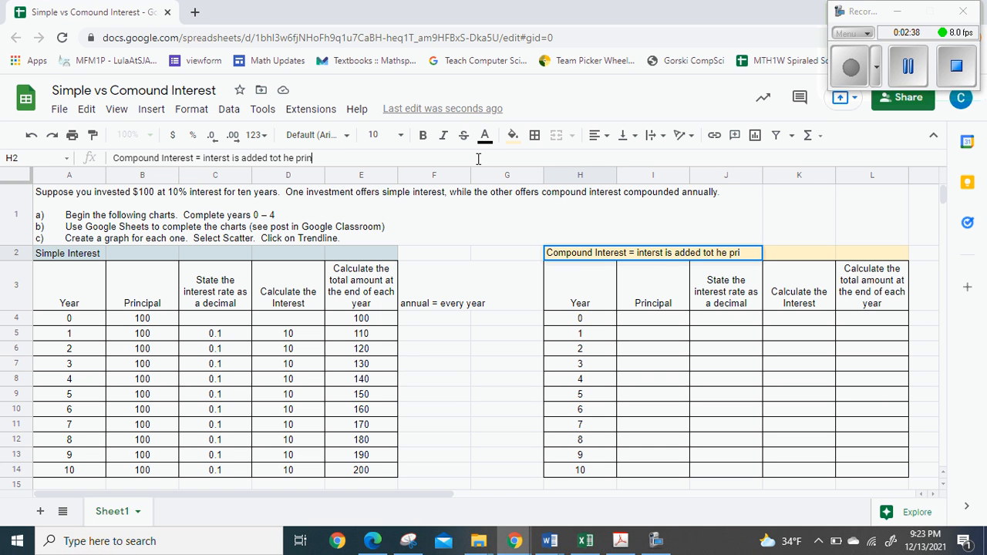
type("cipal ")
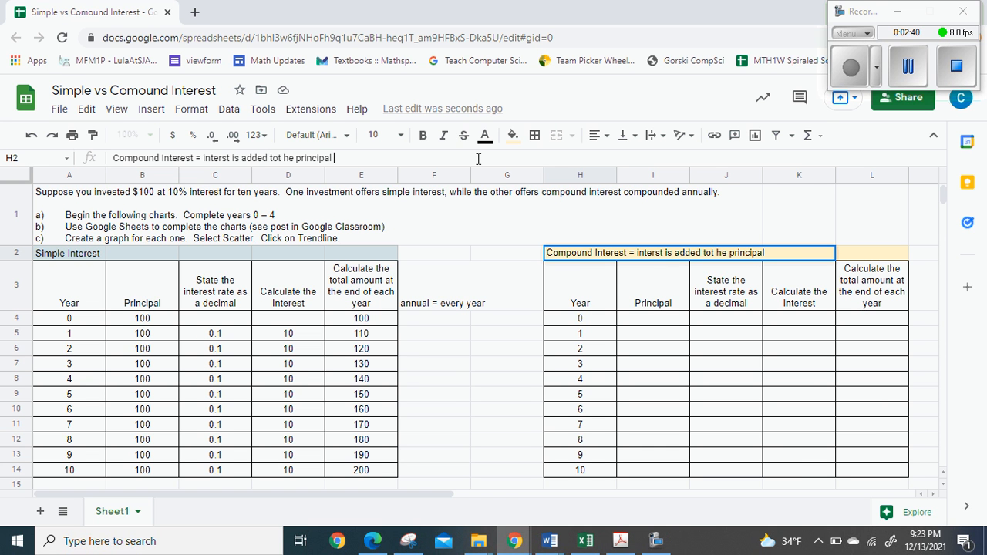
type("every year, and you can i")
key("BackSpace")
type("earn intere")
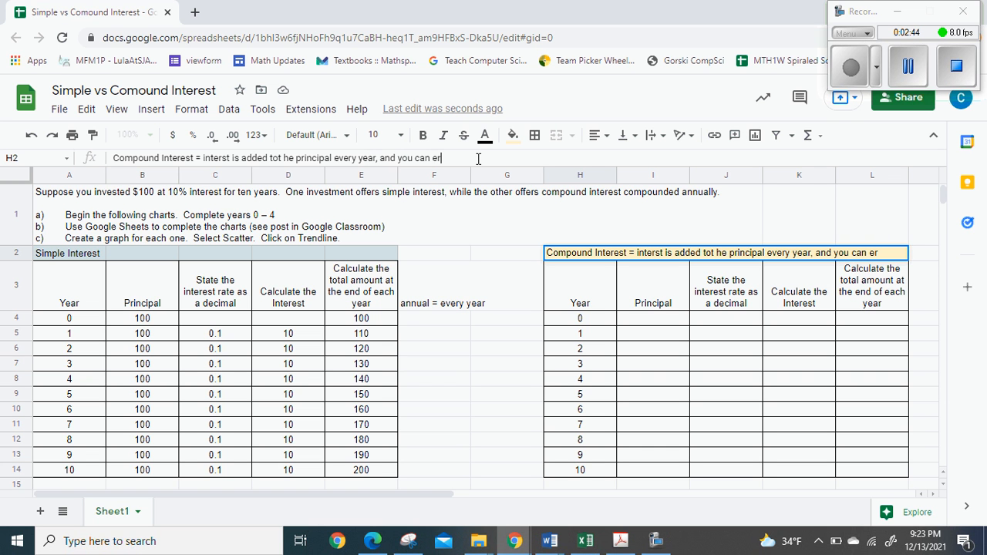
type("st on")
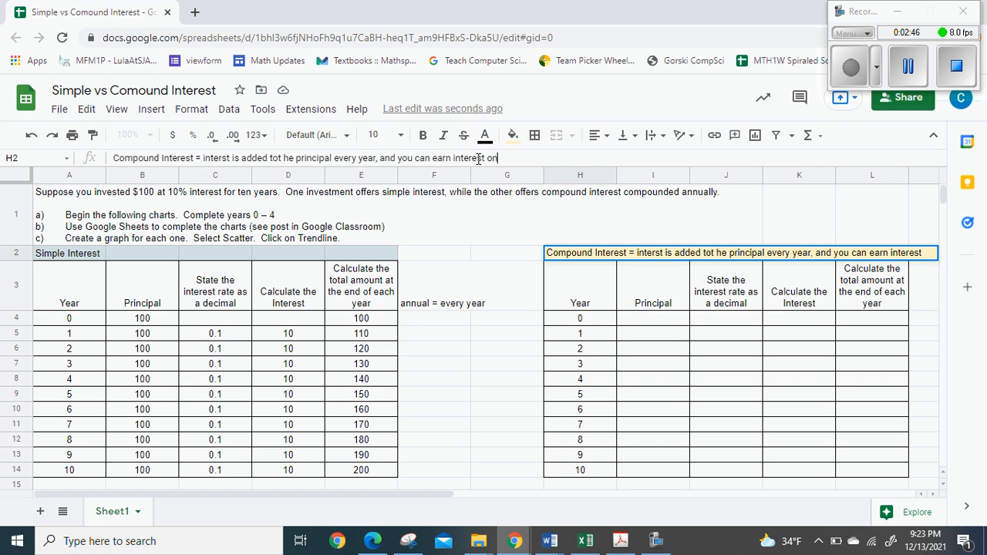
type(" that interst")
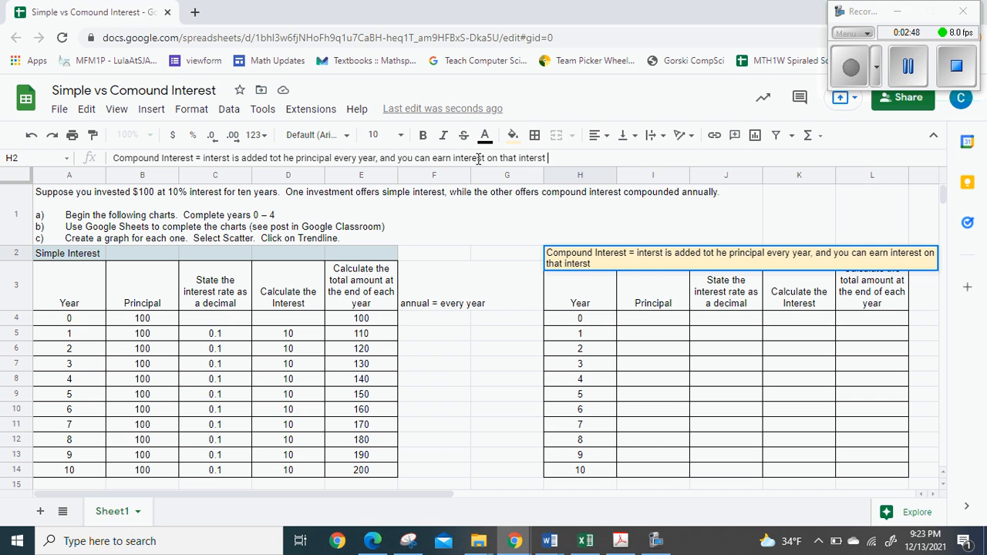
key("BackSpace")
key("BackSpace")
key("BackSpace")
key("BackSpace")
type("rest as well.")
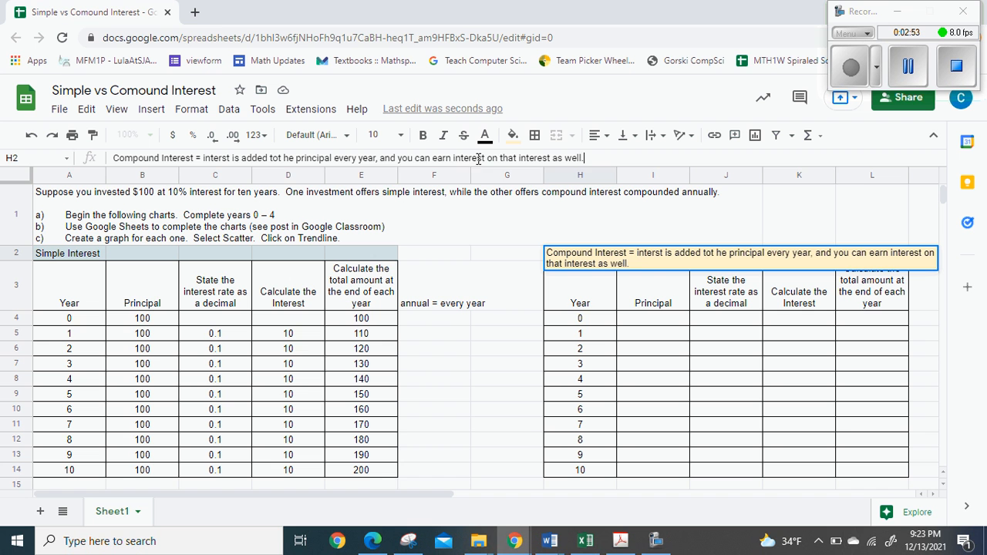
left_click(278, 158)
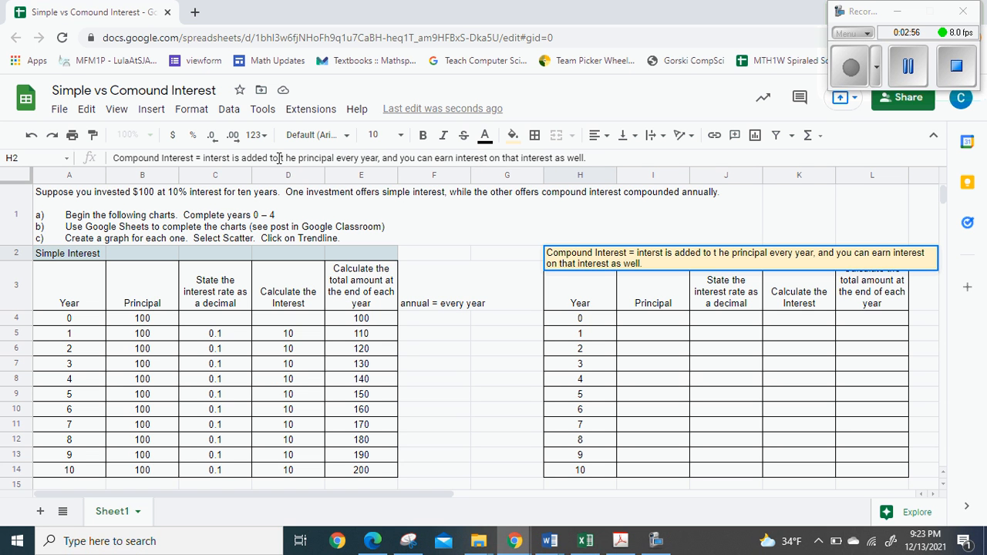
key("Delete")
key("Return")
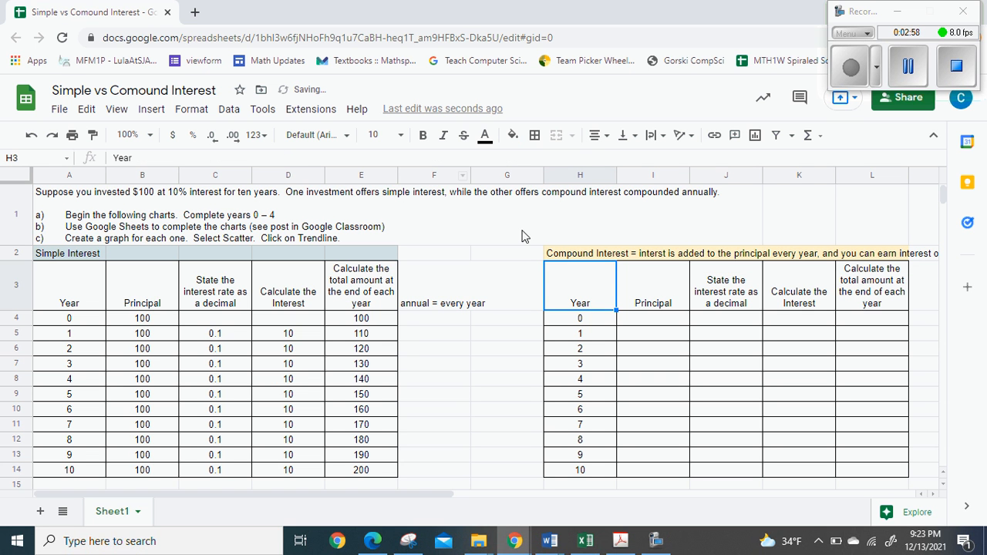
- Wrap the text of the Compound Interest heading in H2 within its cell
left_click(564, 255)
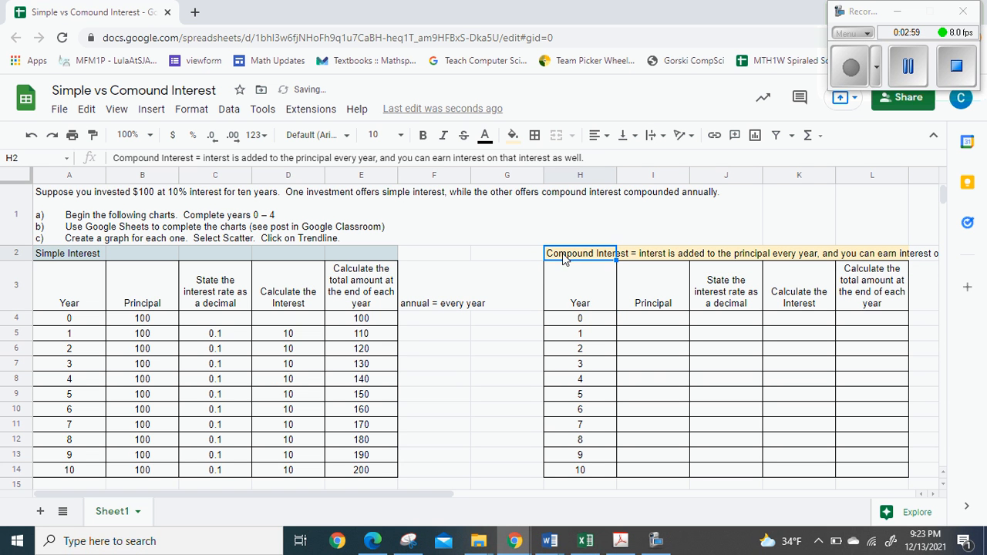
left_click(655, 138)
left_click(670, 160)
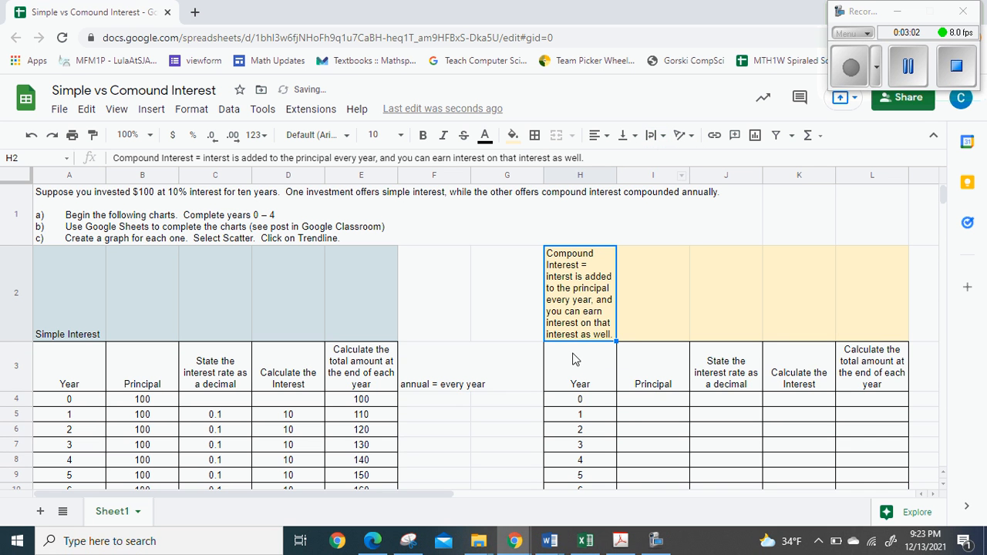
- Enter 100 as the year 0 principal in I4 and 100 as the year 0 total amount in L4
scroll(643, 420, "down", 2)
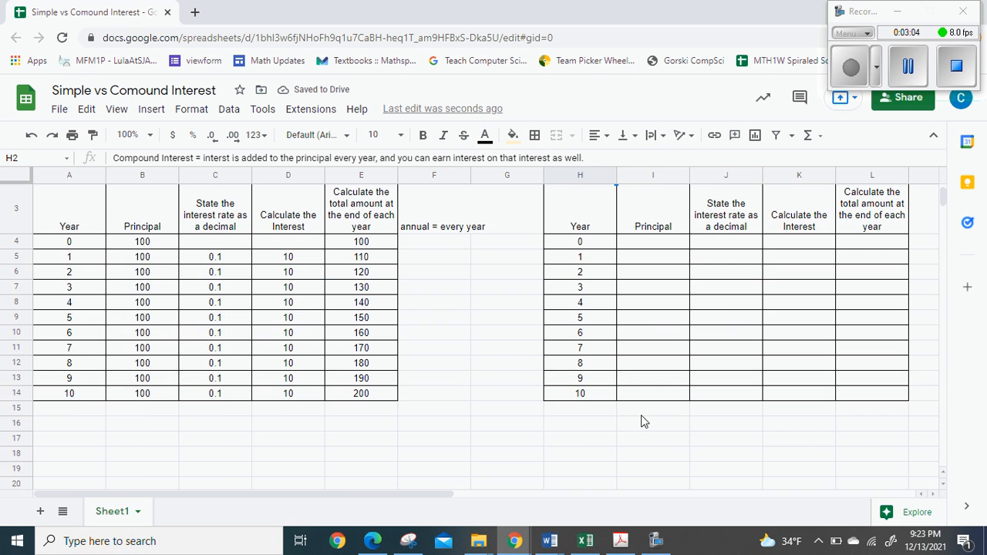
scroll(644, 421, "up", 2)
left_click(642, 344)
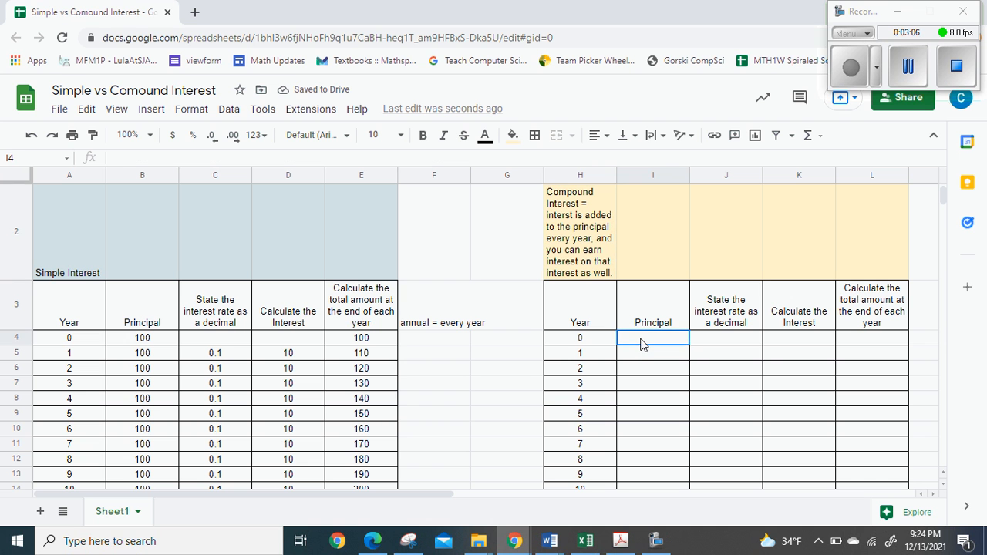
type("100")
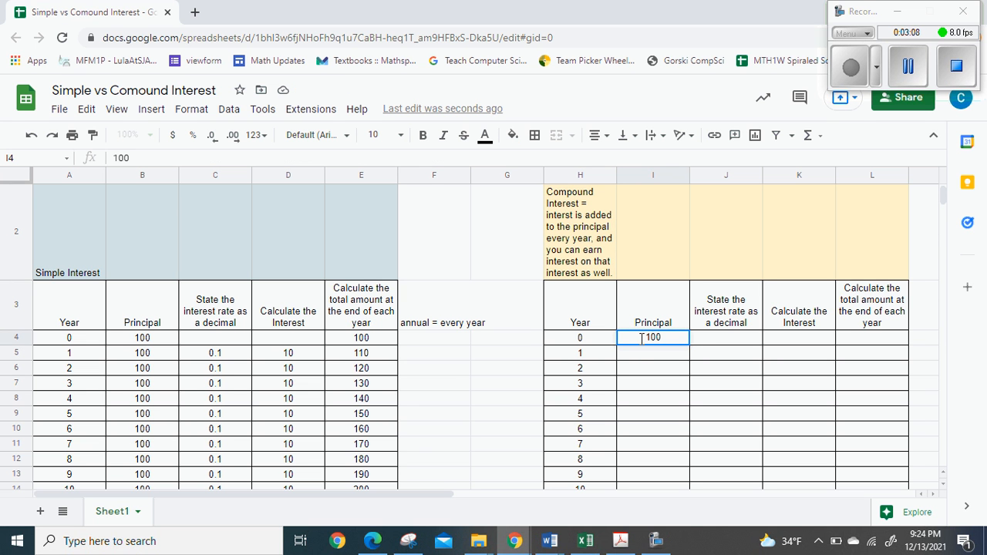
key("Tab")
key("Tab")
key("Tab")
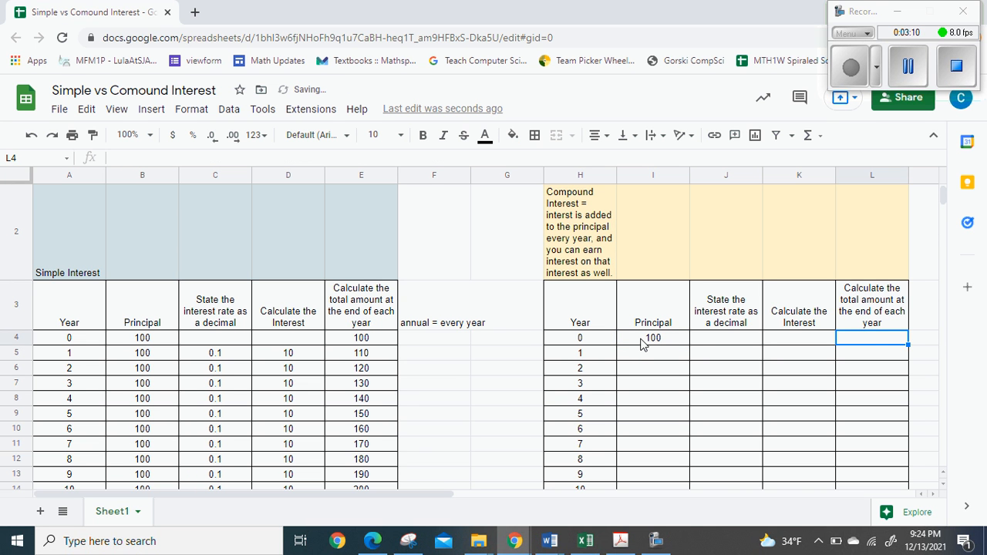
type("100")
key("Return")
- Set the year 1 compound interest principal in I5 to the previous year's total with the formula =L4
key("Left")
key("Left")
key("Left")
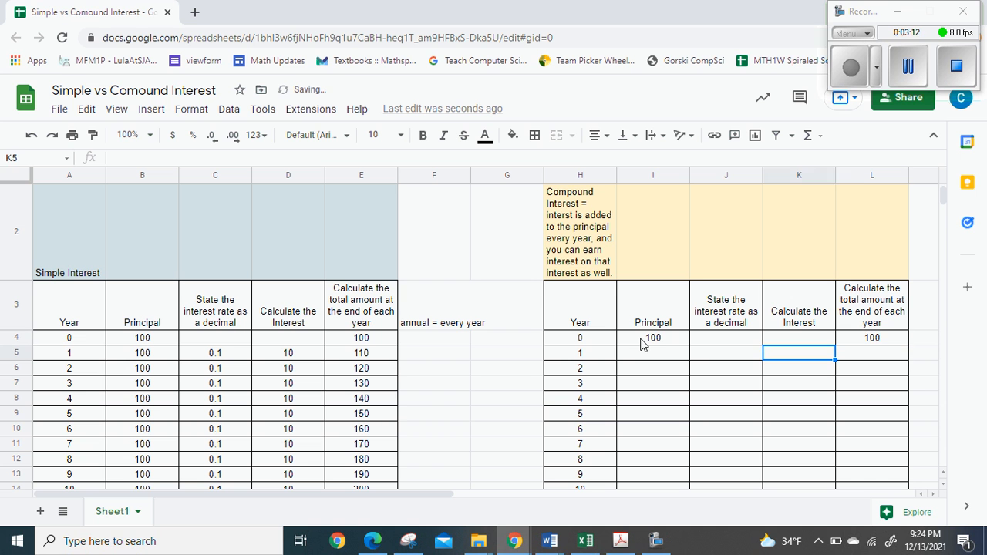
type("=")
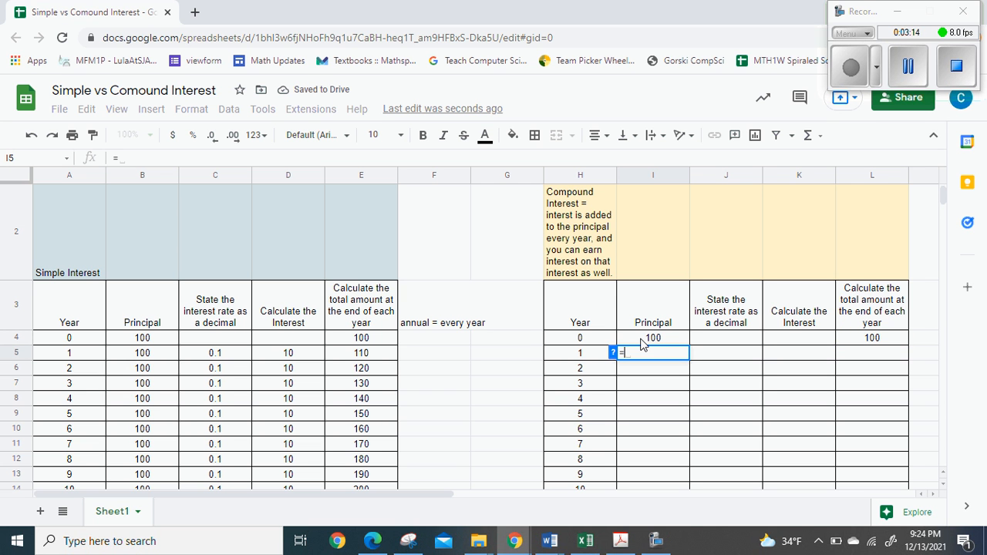
left_click(869, 341)
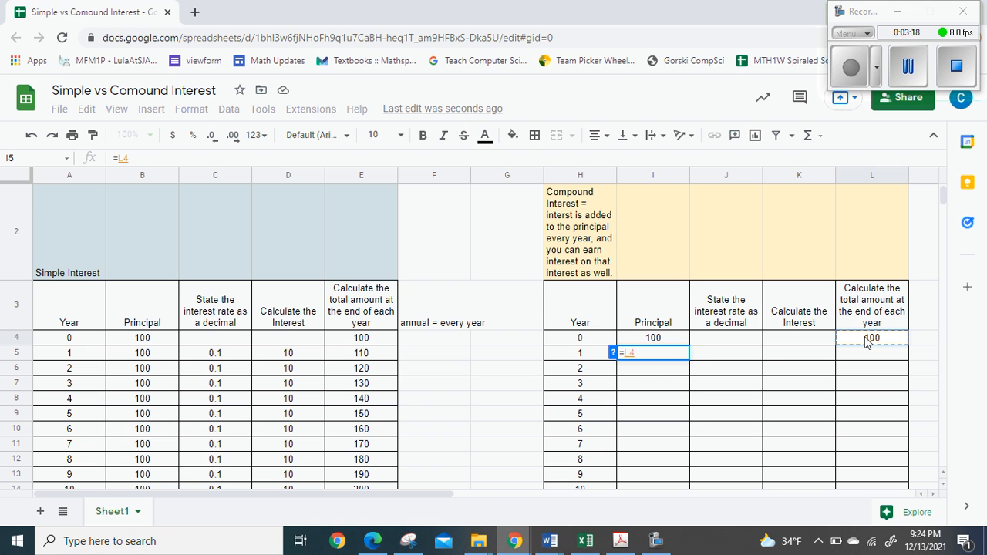
key("Return")
- Enter 0.1 as the year 1 compound interest rate in J5 and fill it down to J14
key("Up")
key("Right")
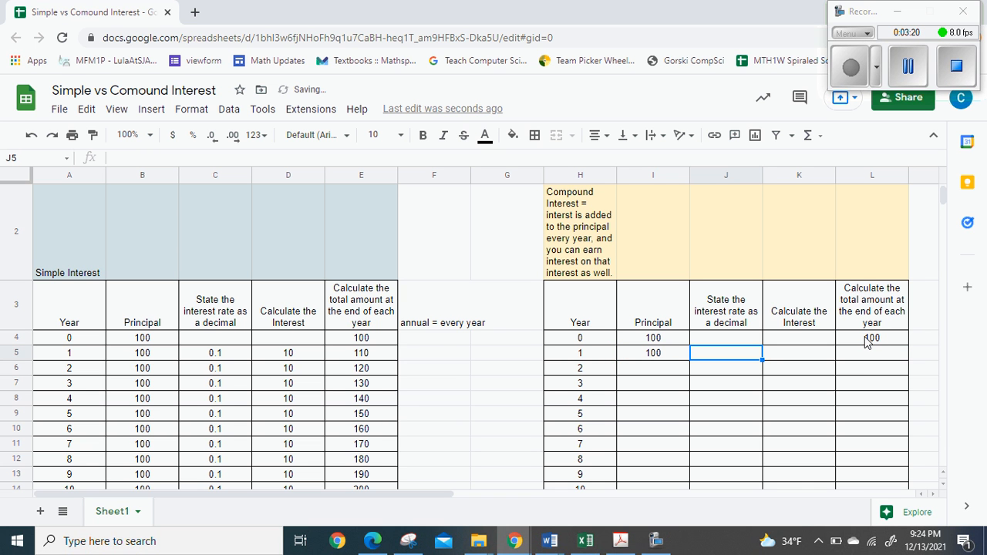
type("0.1")
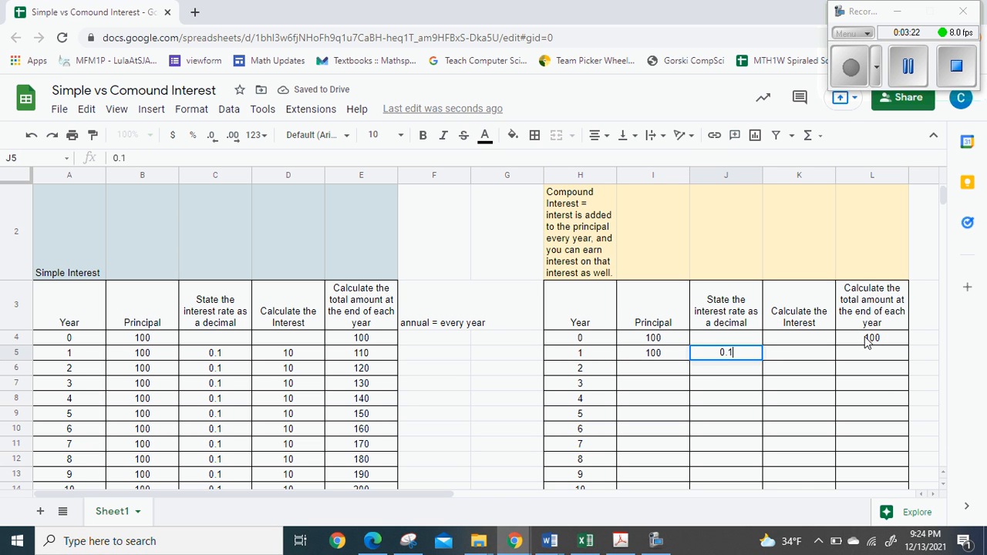
key("Tab")
left_click(749, 356)
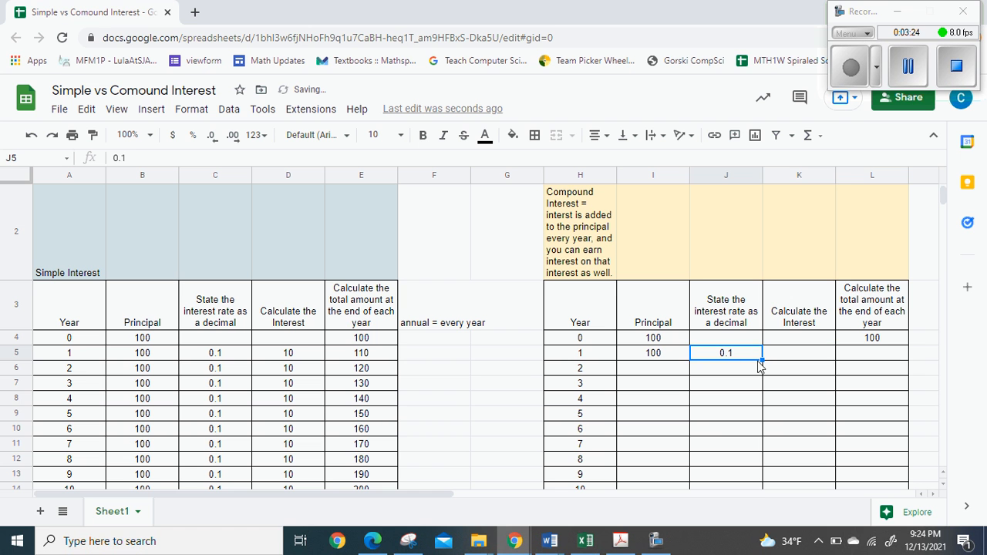
left_click_drag(761, 358, 758, 490)
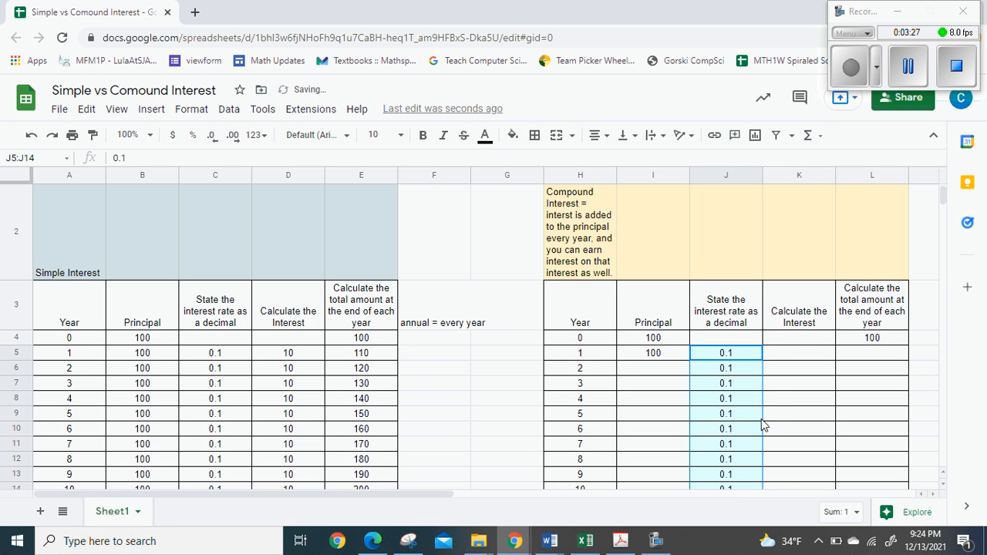
- Calculate the year 1 compound interest in K5 with the formula =I5*J5
left_click(804, 353)
type("=")
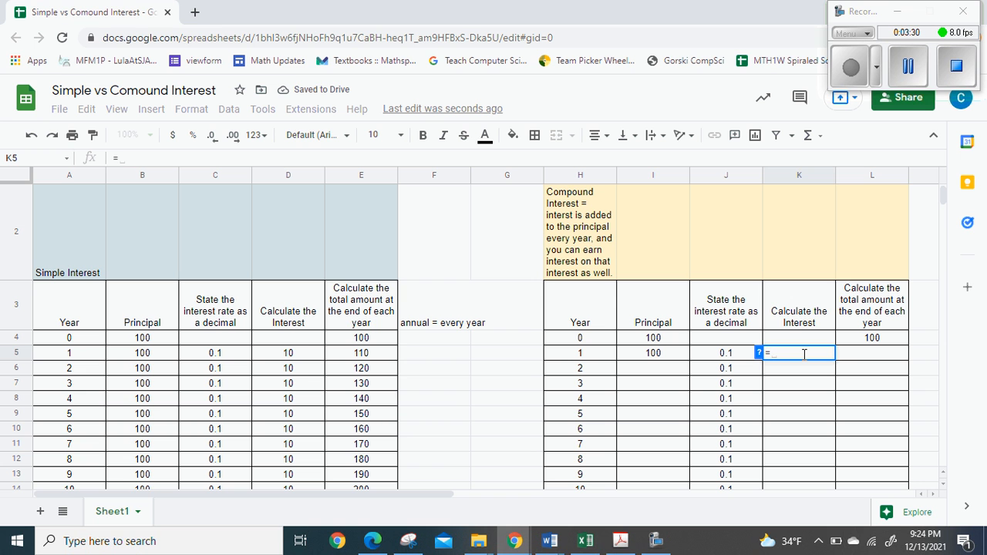
key("Left")
key("Left")
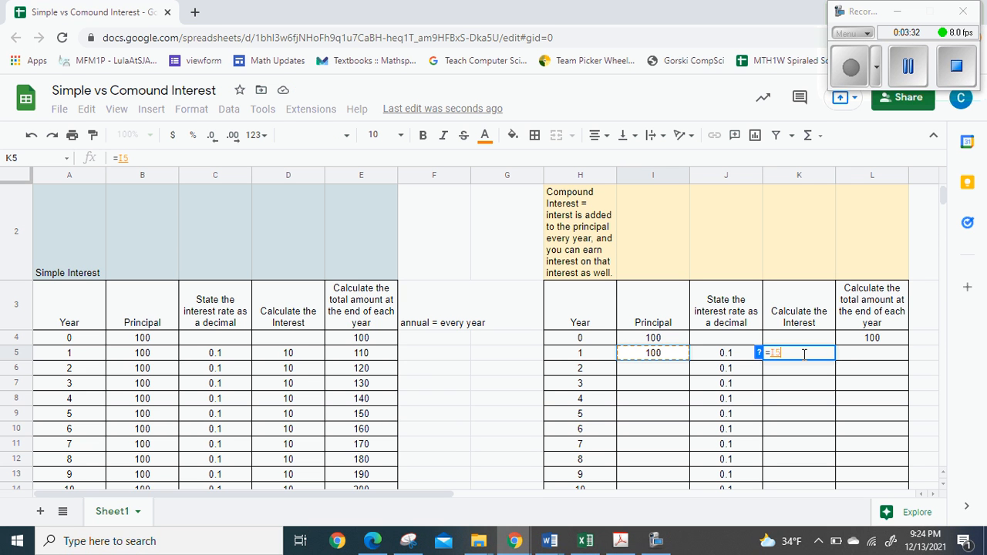
type("*J5")
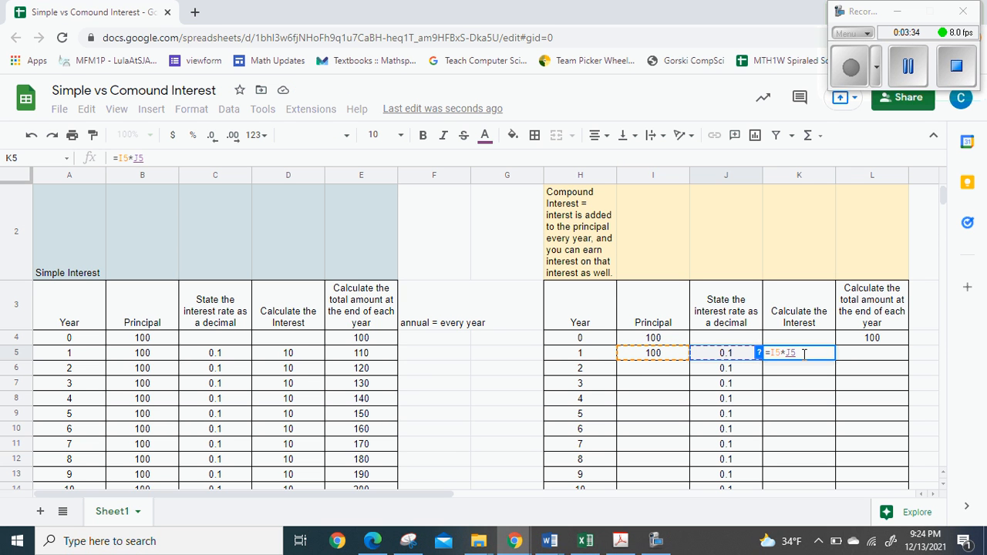
key("Return")
left_click(804, 358)
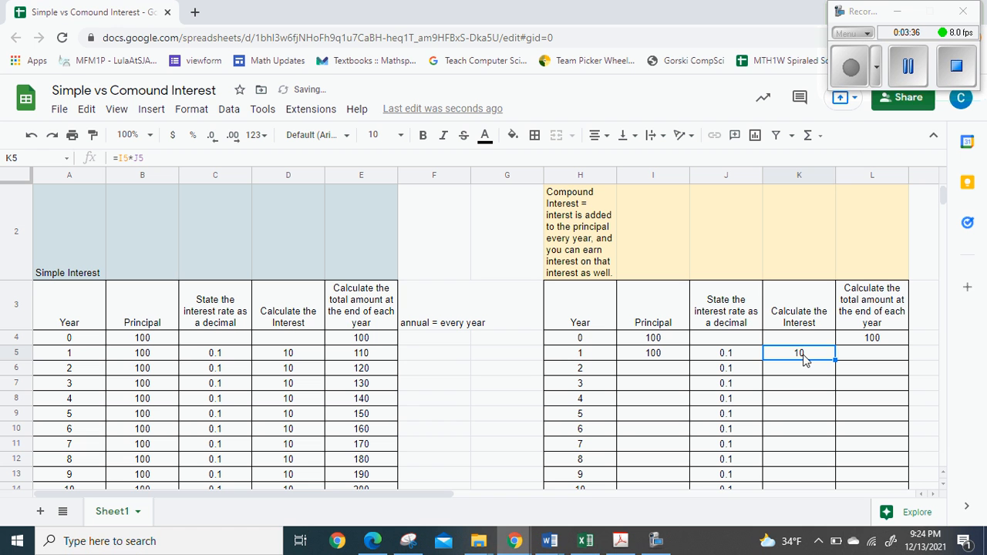
- Calculate the year 1 compound total amount in L5 with the formula =L4+K5
left_click(865, 353)
type("=")
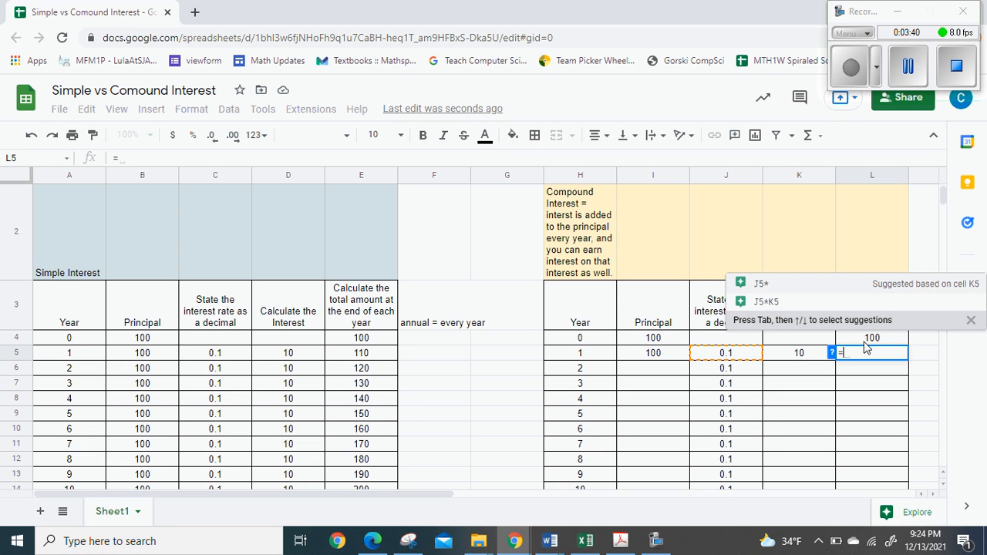
left_click(867, 345)
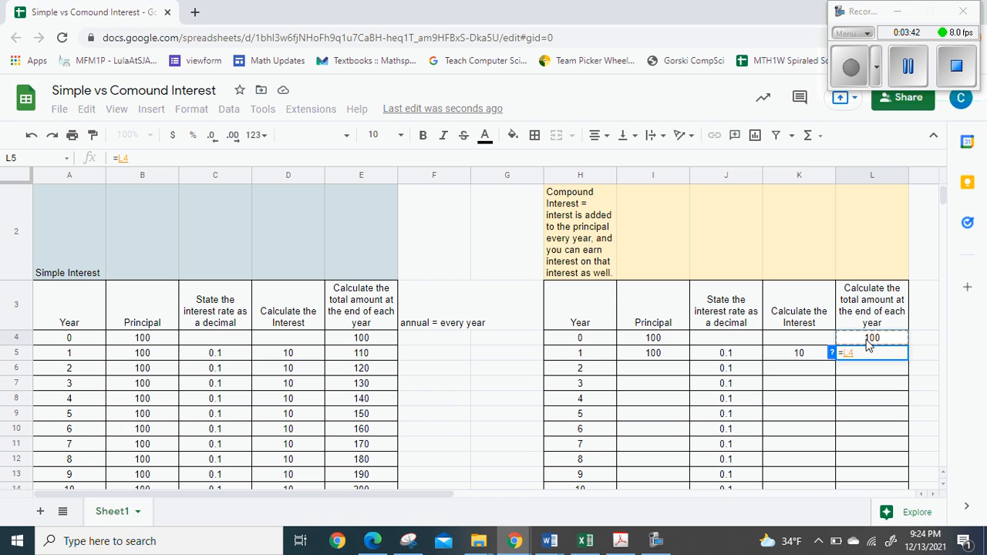
type("+")
left_click(807, 355)
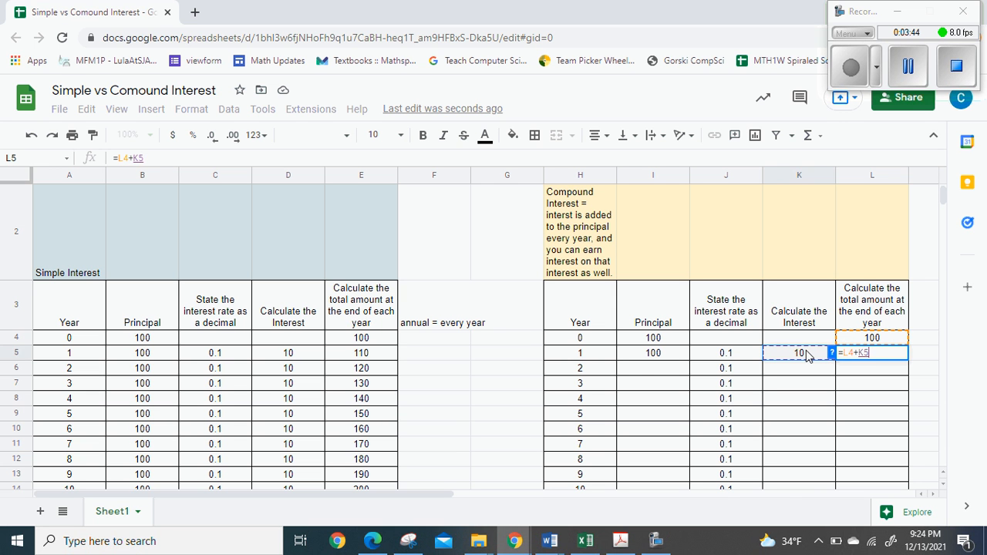
key("Return")
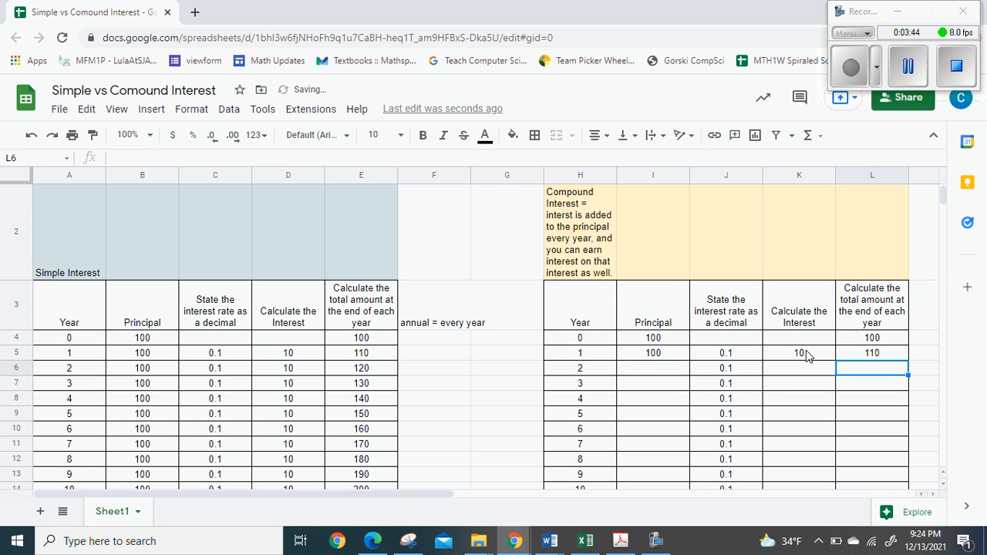
- Set the year 2 compound interest principal in I6 to the previous year's total with the formula =L5
left_click(646, 370)
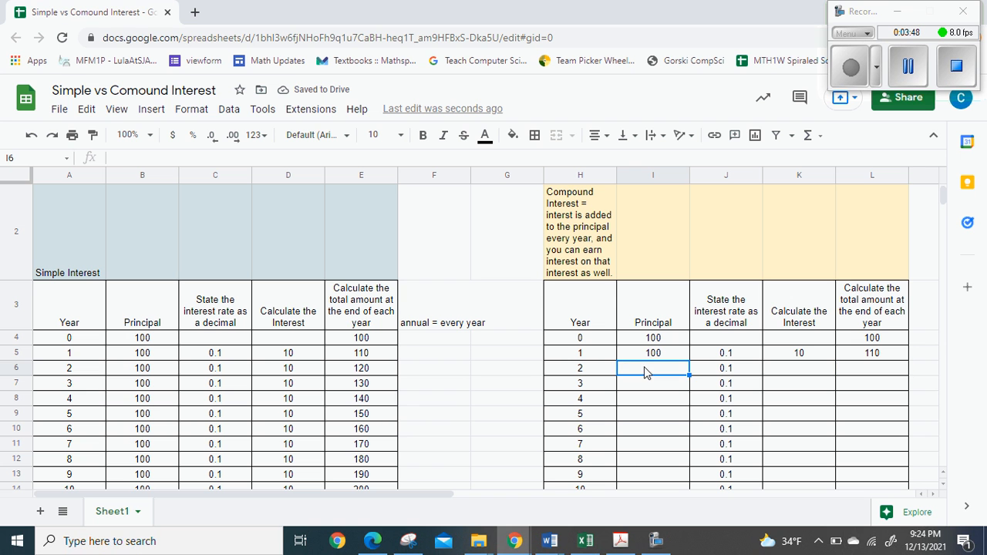
type("=")
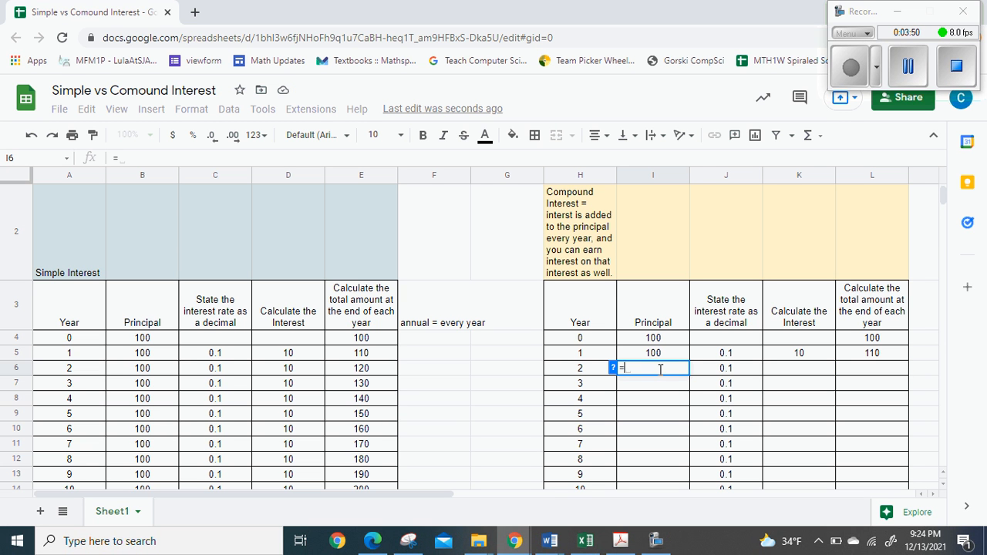
left_click(867, 356)
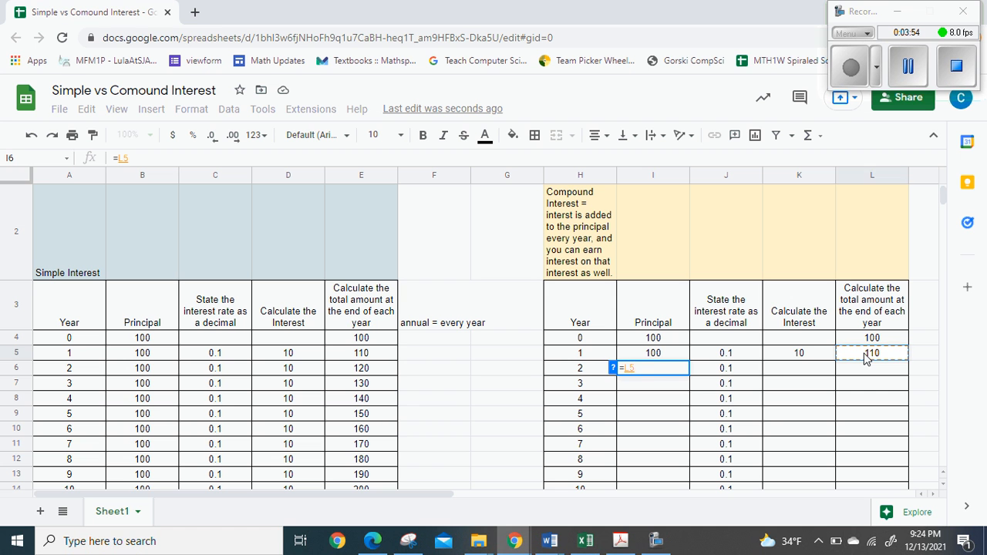
key("Return")
- Calculate the year 2 compound interest in K6 with the formula =I6*J6
left_click(798, 370)
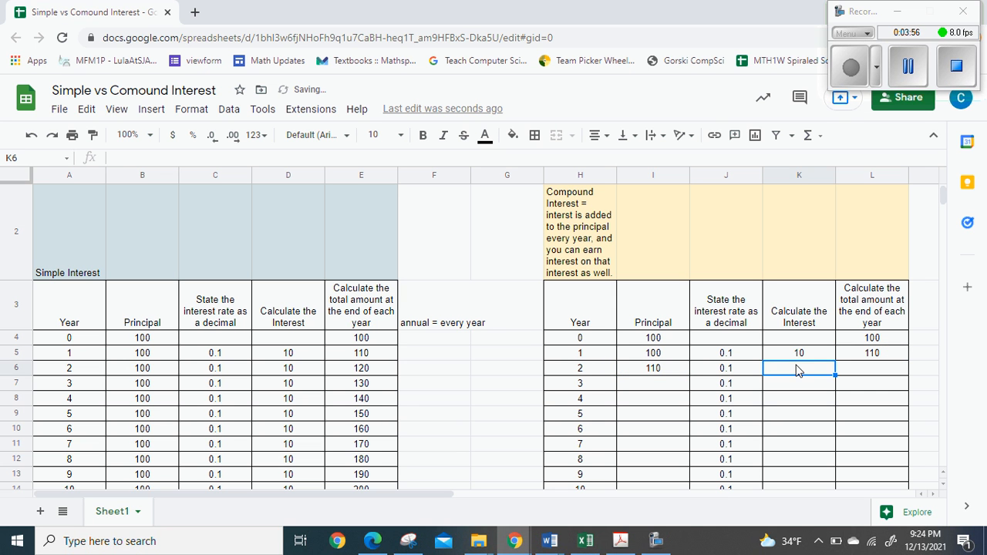
type("=I6")
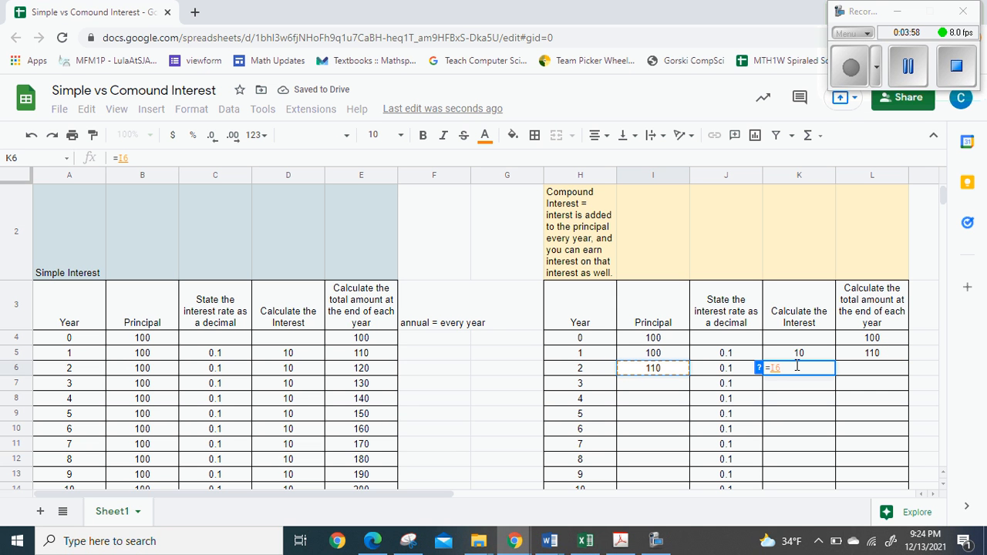
type("*J6")
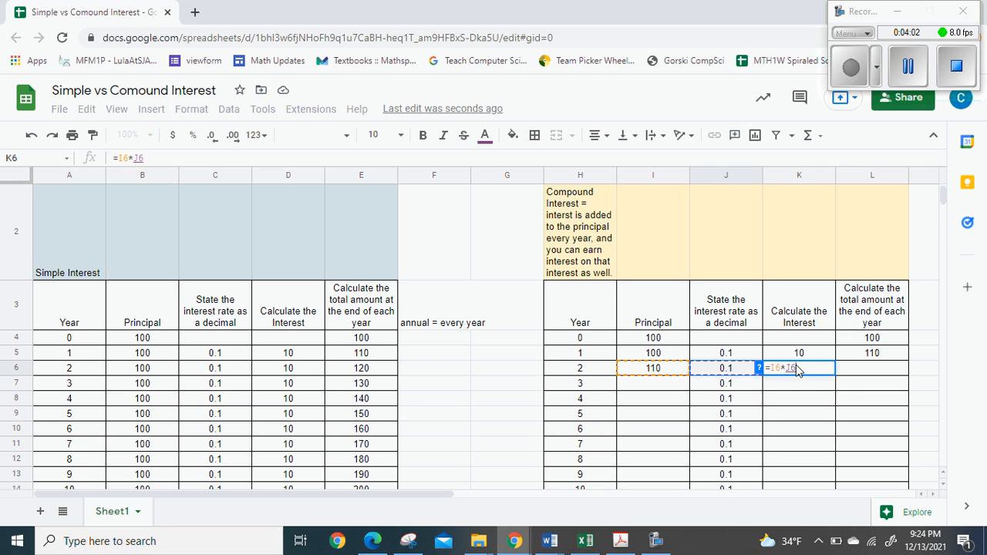
key("Tab")
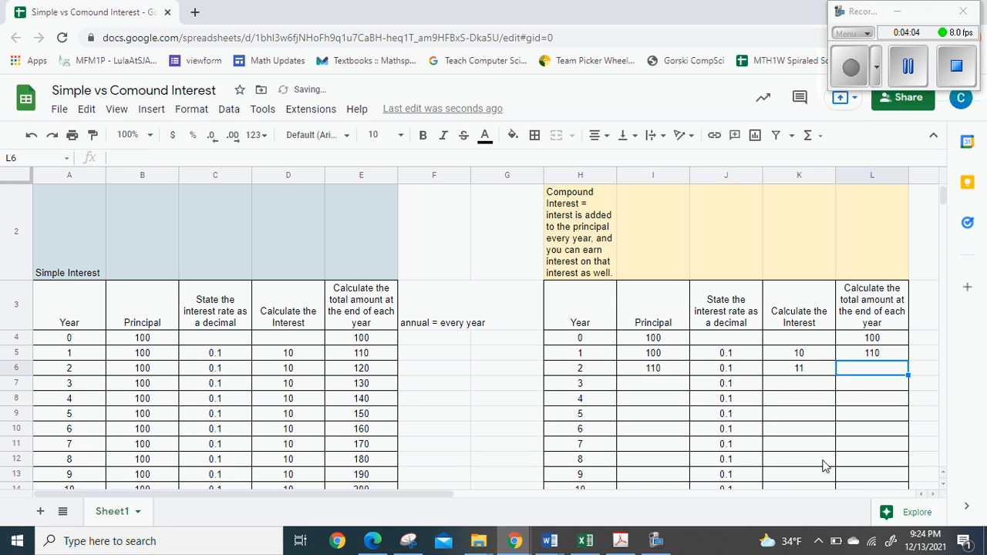
- Calculate the year 2 compound total amount in L6 with the formula =L5+K6
type("=")
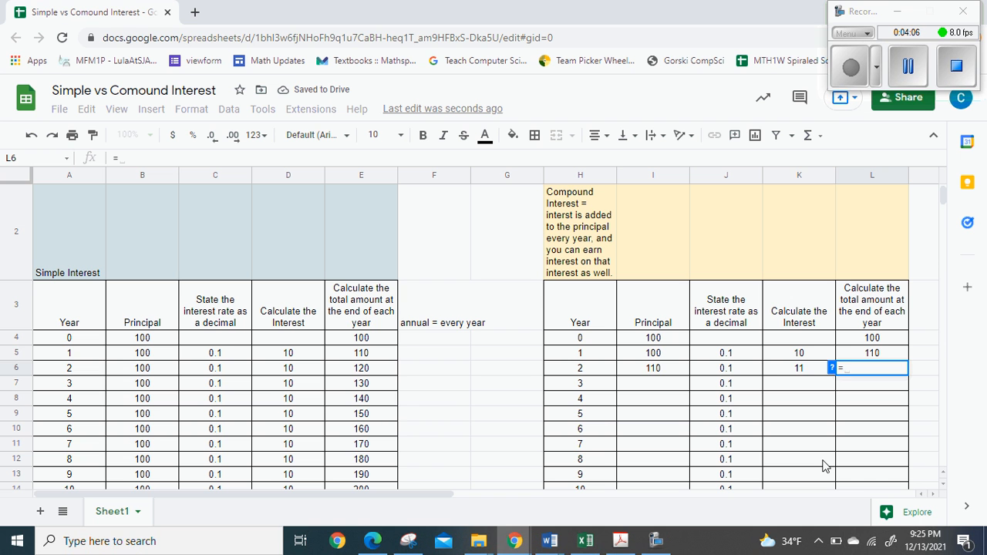
left_click(886, 355)
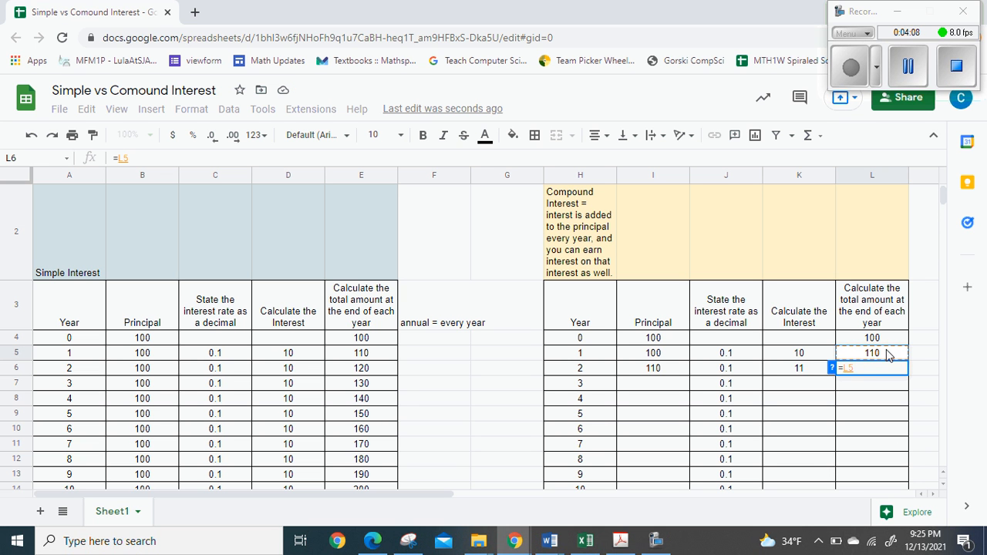
type("+")
left_click(796, 370)
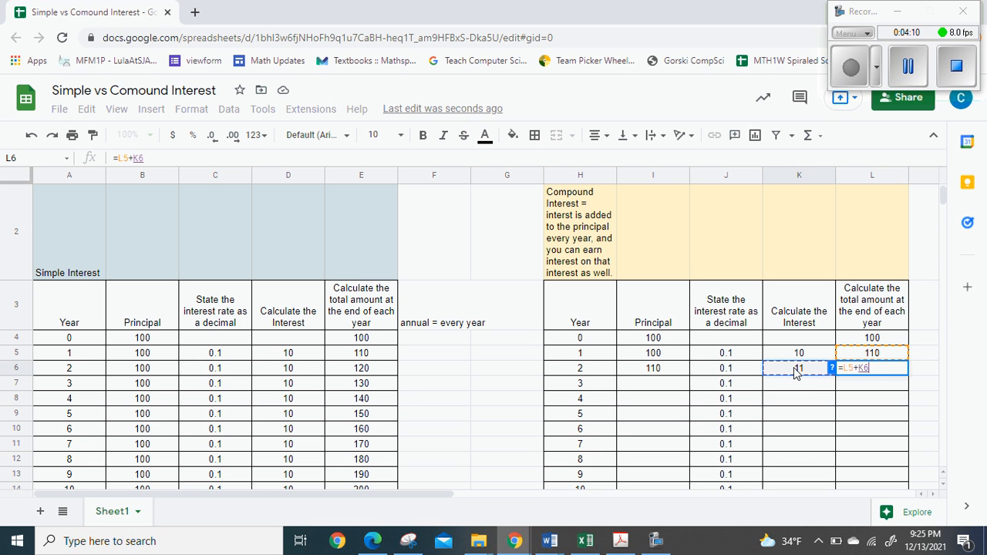
key("Return")
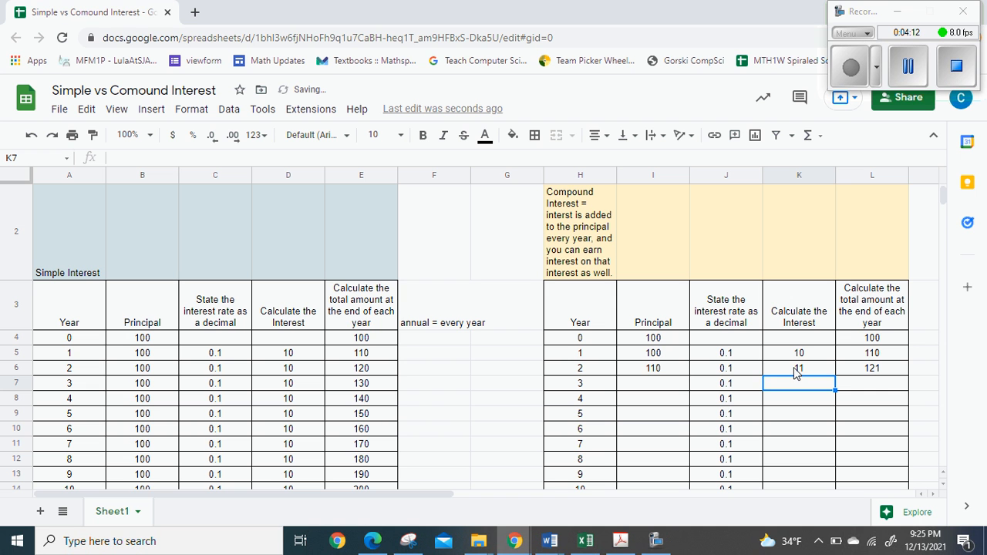
- Fill the year 2 principal, interest and total formulas in I6, K6 and L6 down to row 14
left_click(661, 368)
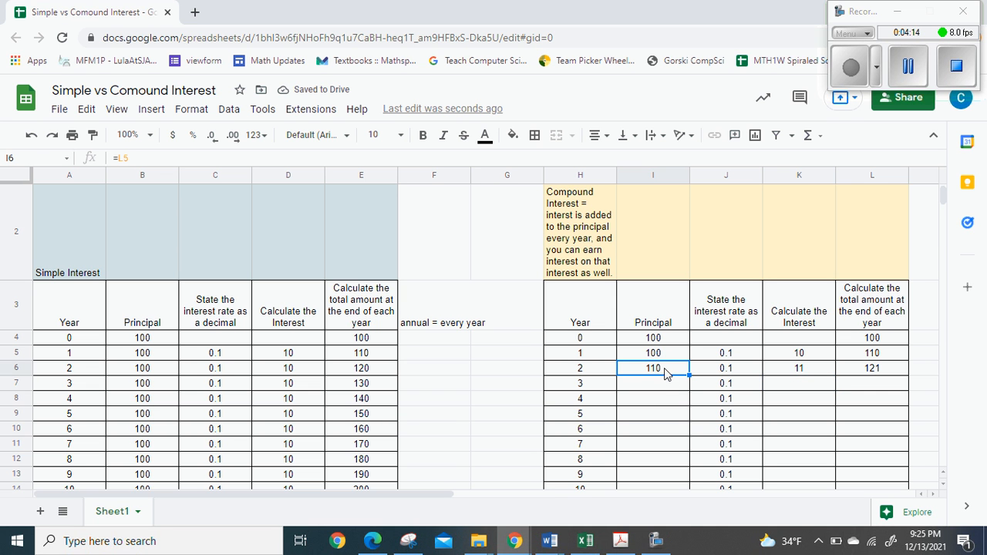
left_click_drag(688, 375, 684, 483)
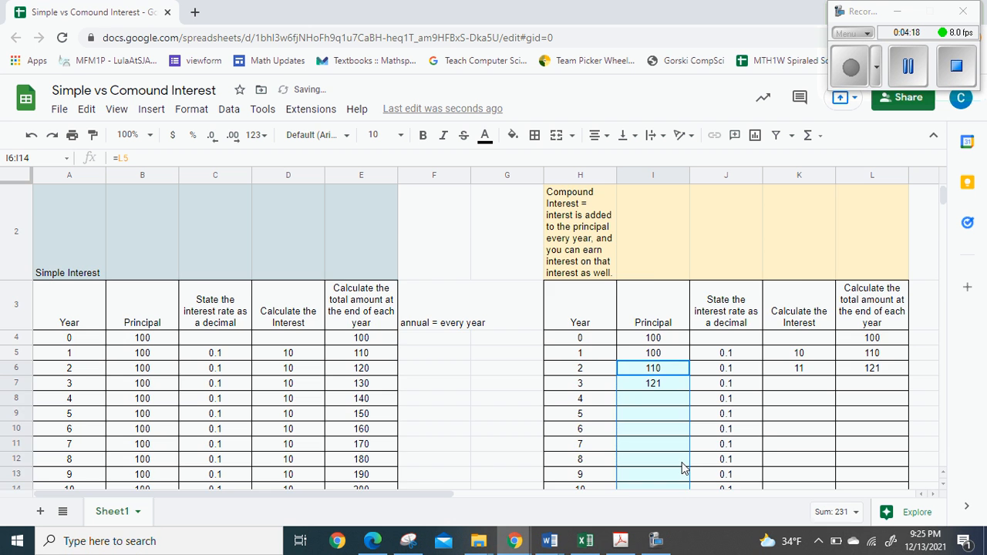
scroll(683, 467, "down", 1)
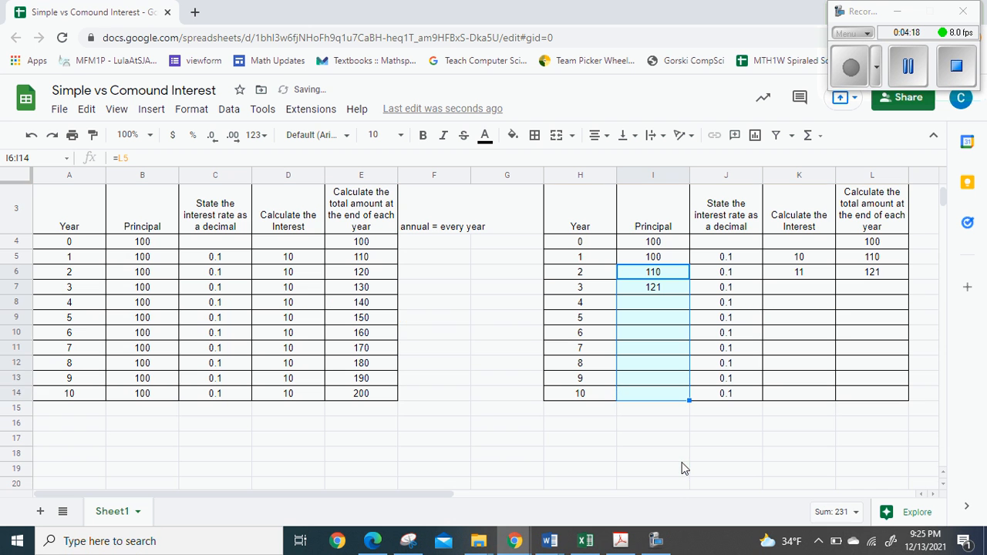
left_click(822, 273)
left_click_drag(835, 279, 835, 401)
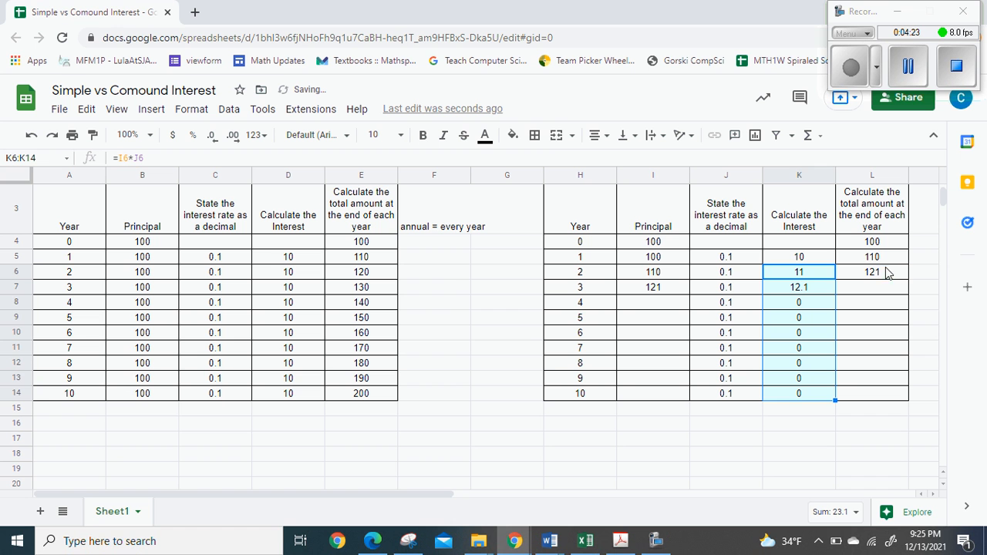
left_click(888, 271)
left_click_drag(907, 279, 902, 398)
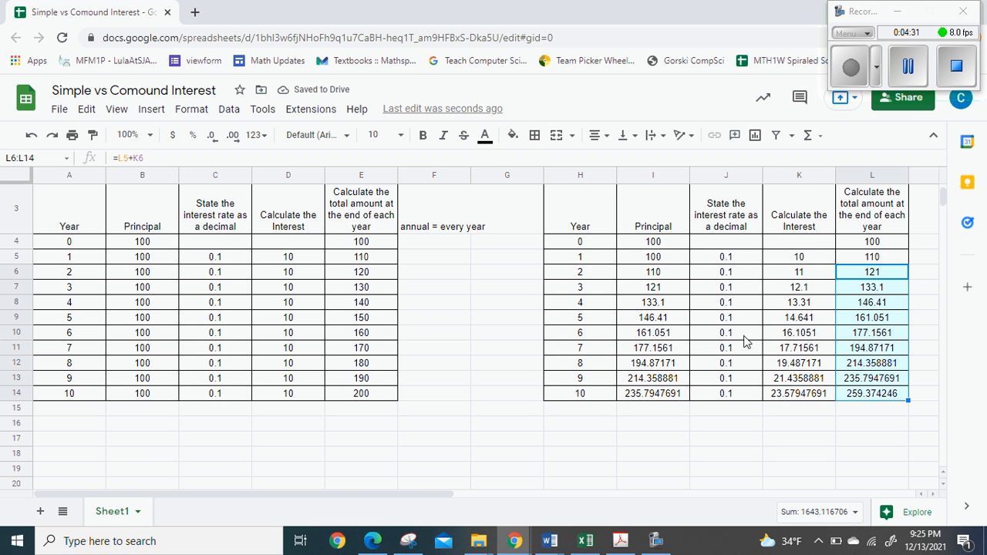
- Format the compound principal, interest and total amounts for years 4 to 10 (rows 8 to 14) to two decimal places
left_click_drag(673, 302, 672, 399)
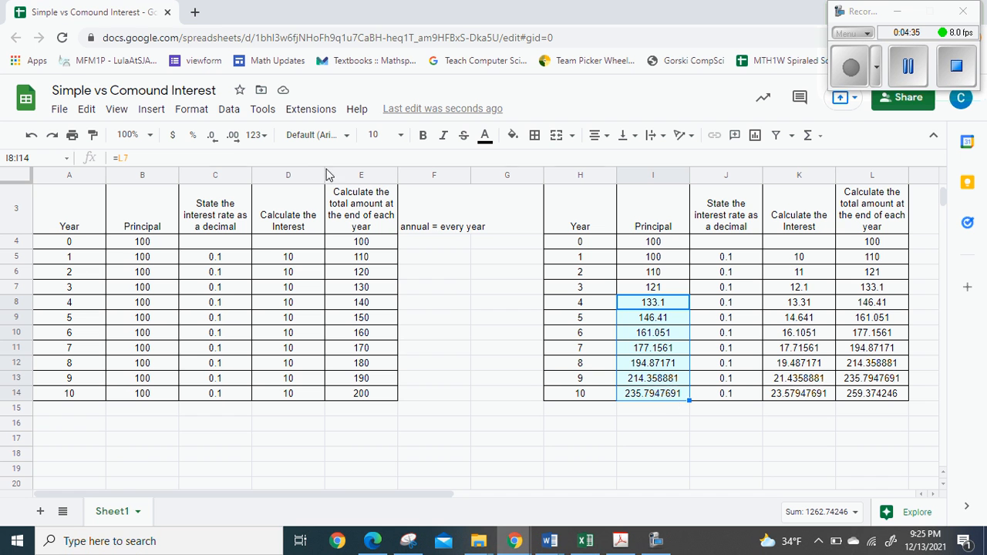
left_click(233, 135)
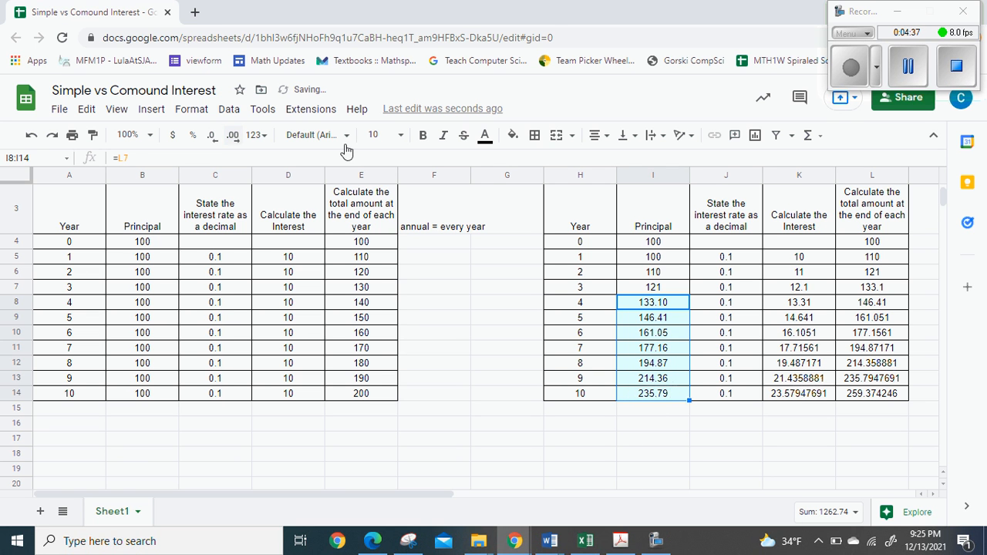
left_click_drag(806, 309, 815, 393)
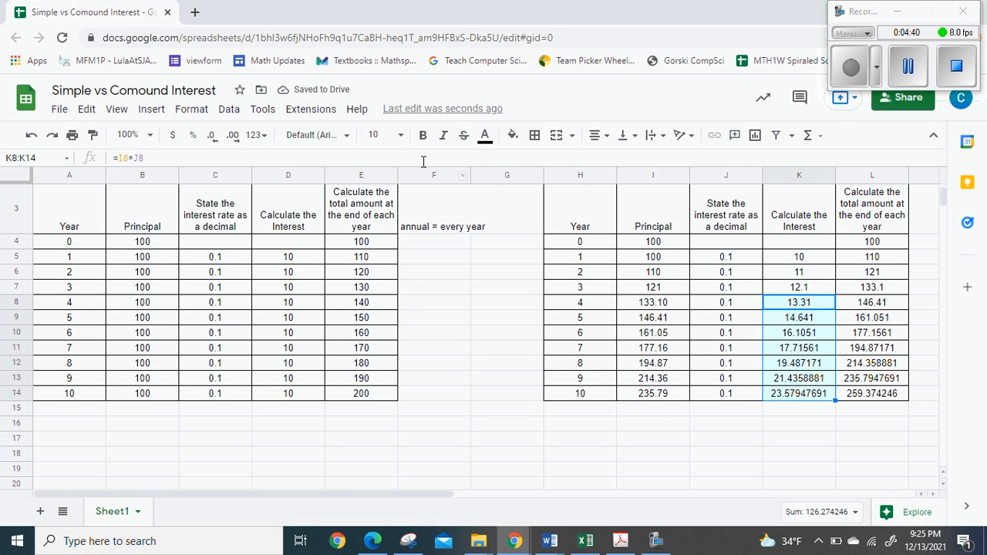
left_click(234, 136)
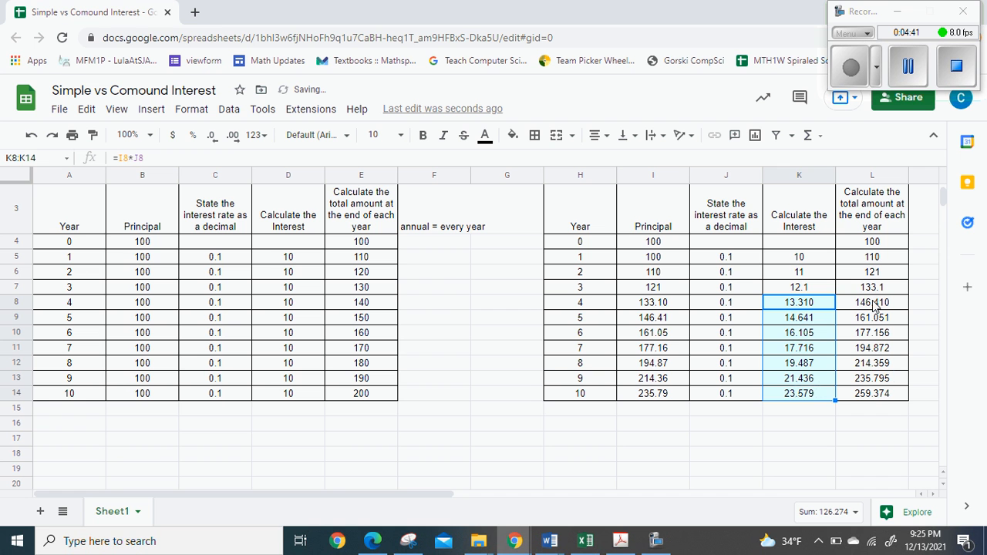
left_click_drag(875, 306, 881, 392)
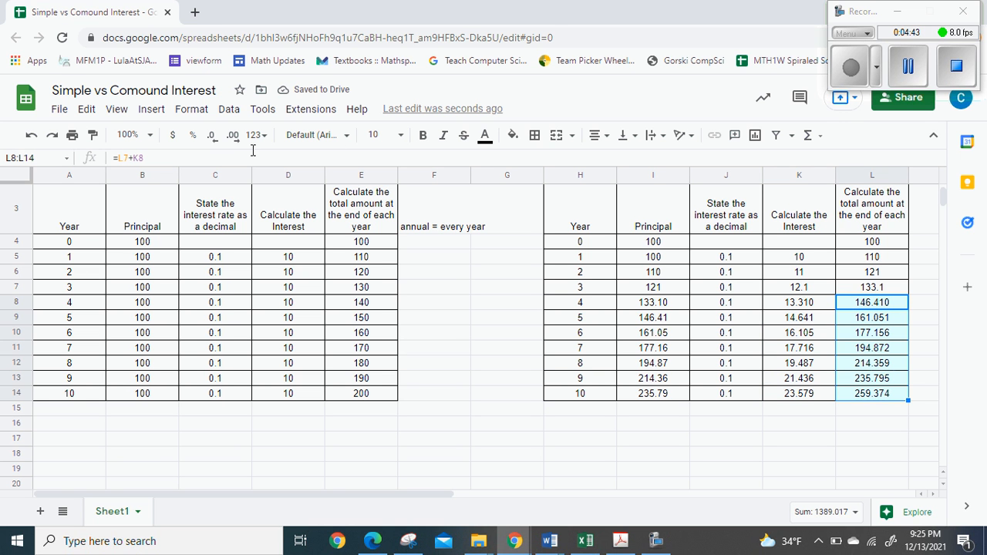
left_click(234, 136)
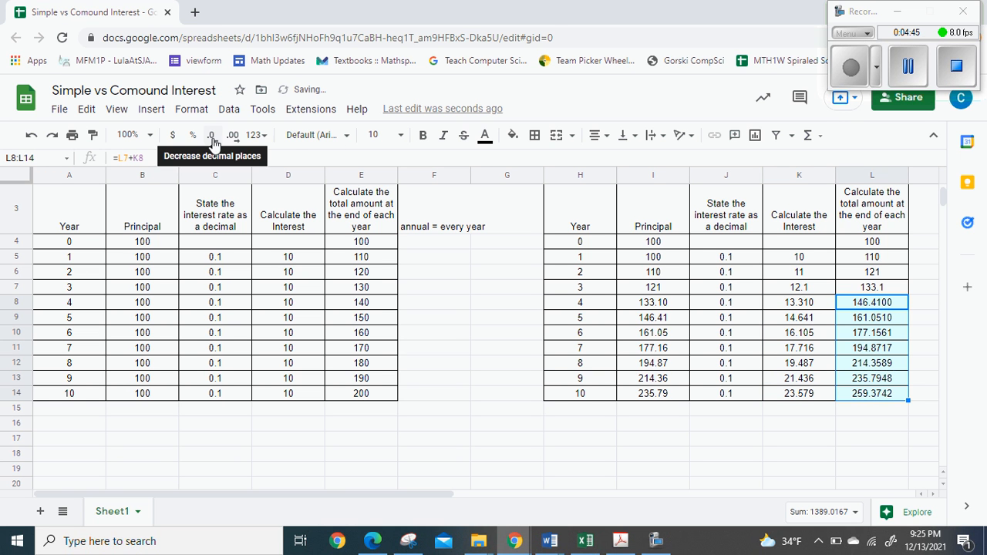
left_click(231, 136)
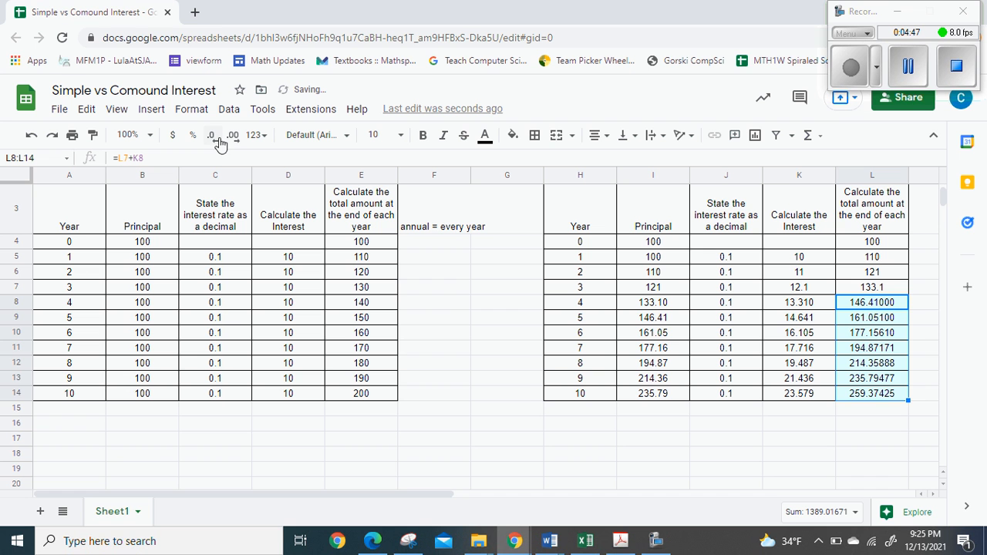
left_click(216, 138)
left_click(217, 138)
left_click(217, 138)
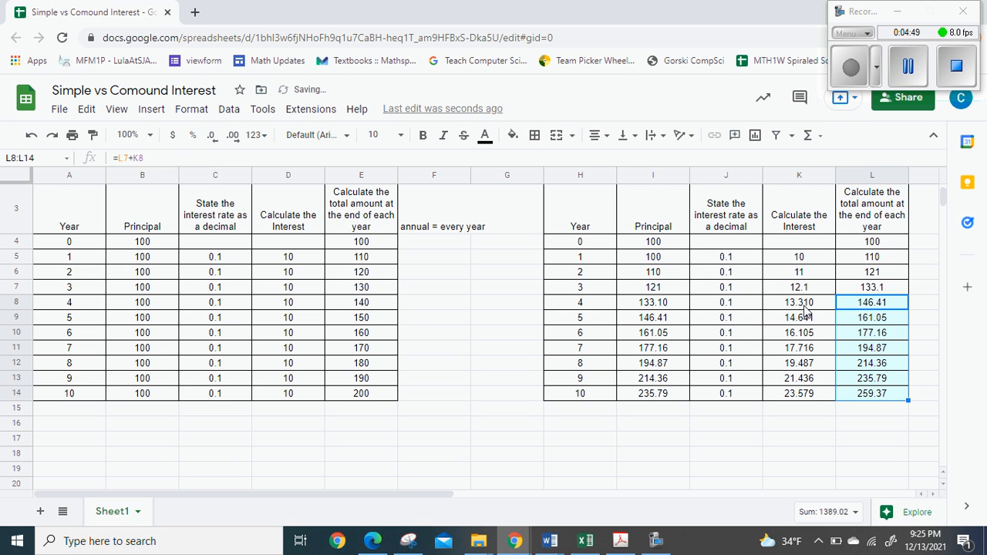
left_click_drag(805, 307, 810, 393)
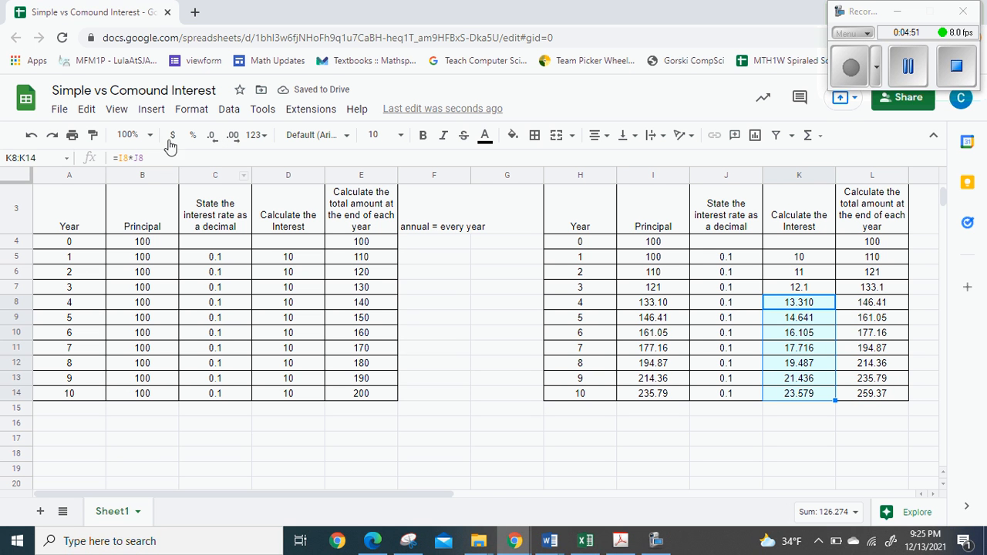
left_click(213, 137)
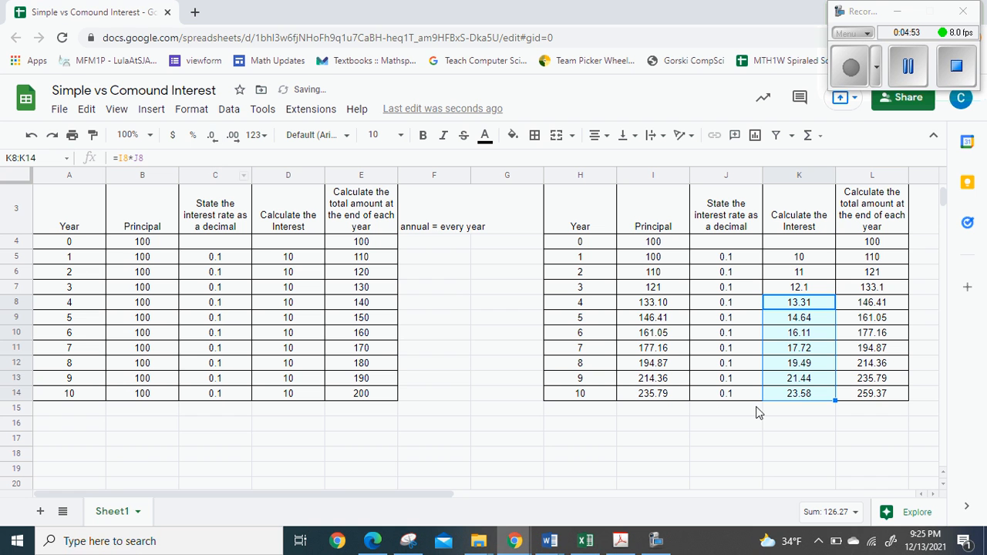
- Examine the compound interest formulas in the year 3 total L7, the year 4 principal I8 and the year 10 total L14
left_click(890, 399)
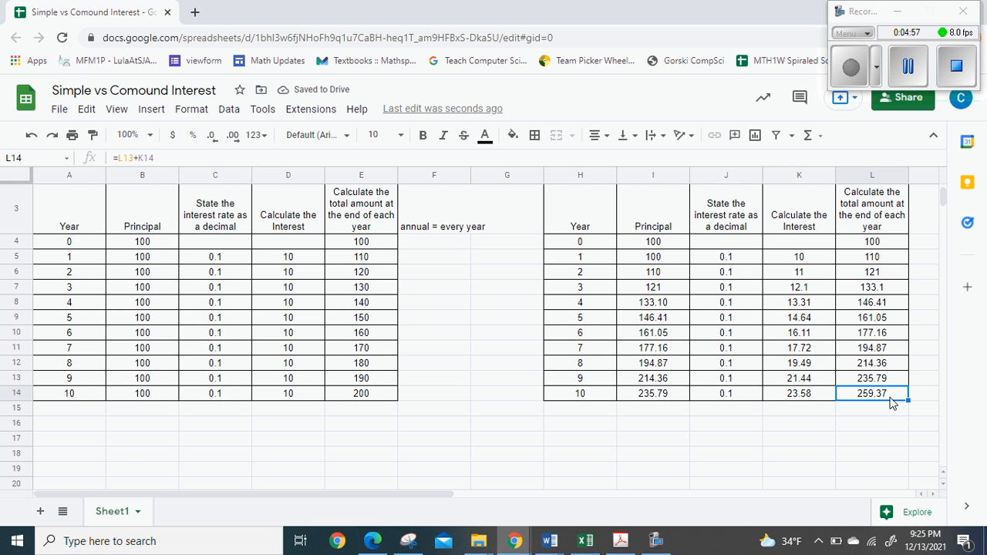
left_click(665, 299)
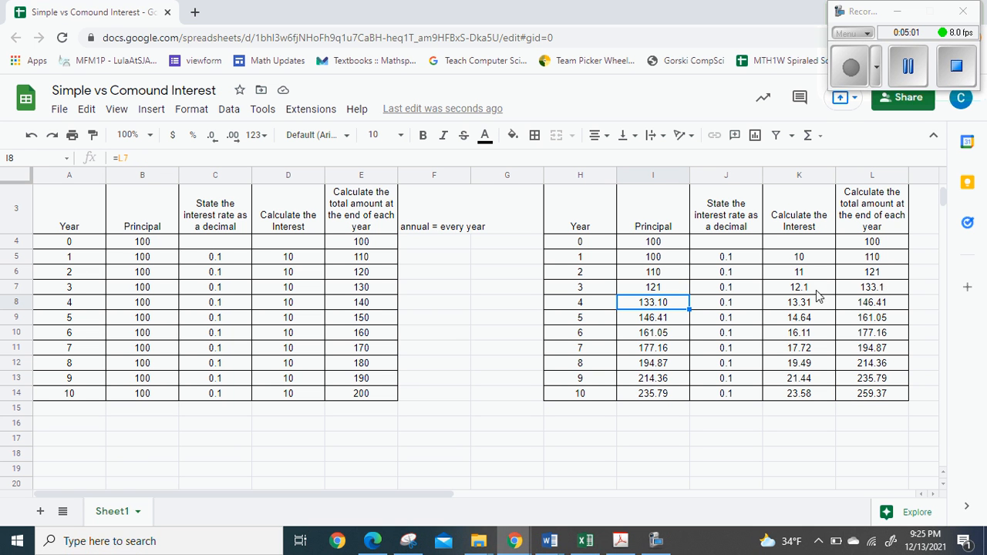
double_click(867, 288)
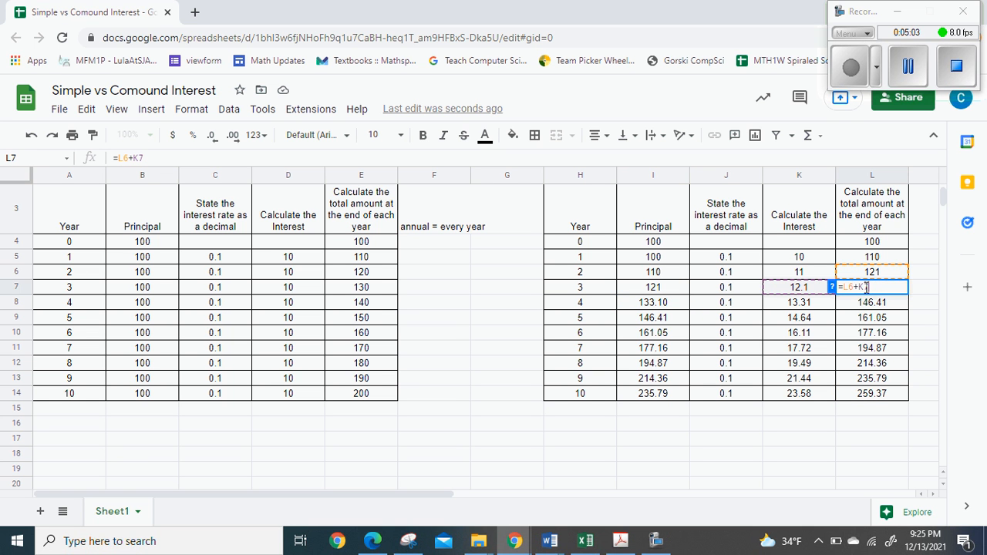
key("Return")
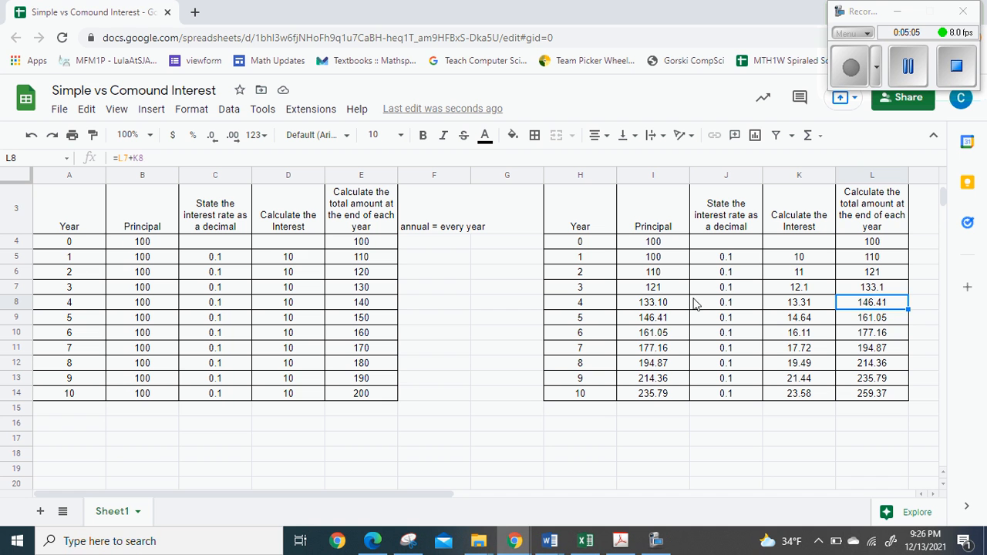
double_click(661, 303)
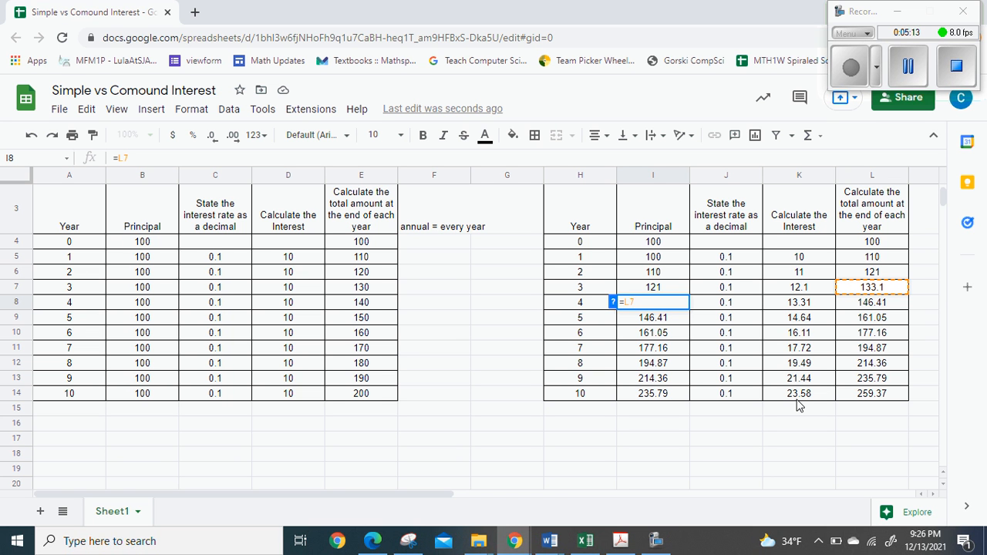
key("Return")
double_click(848, 393)
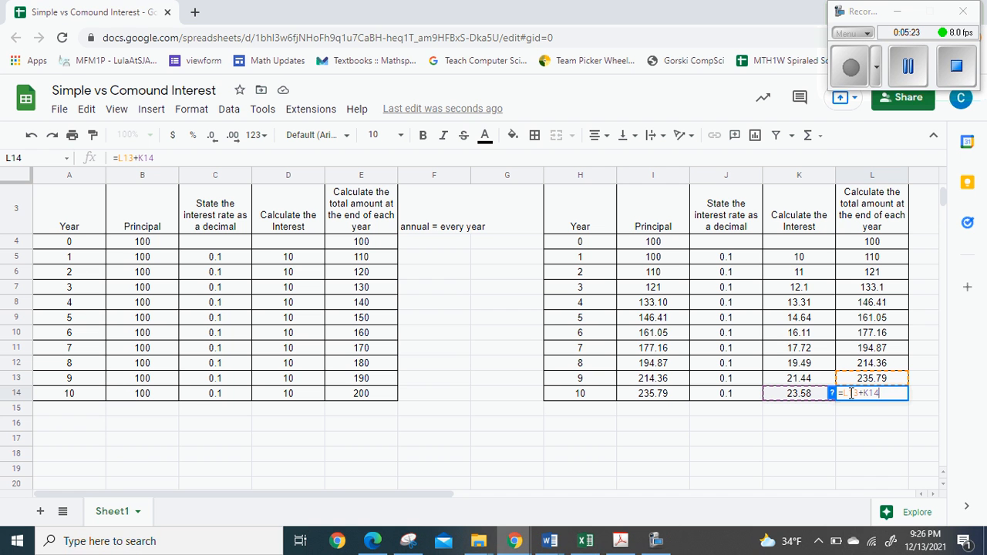
key("Return")
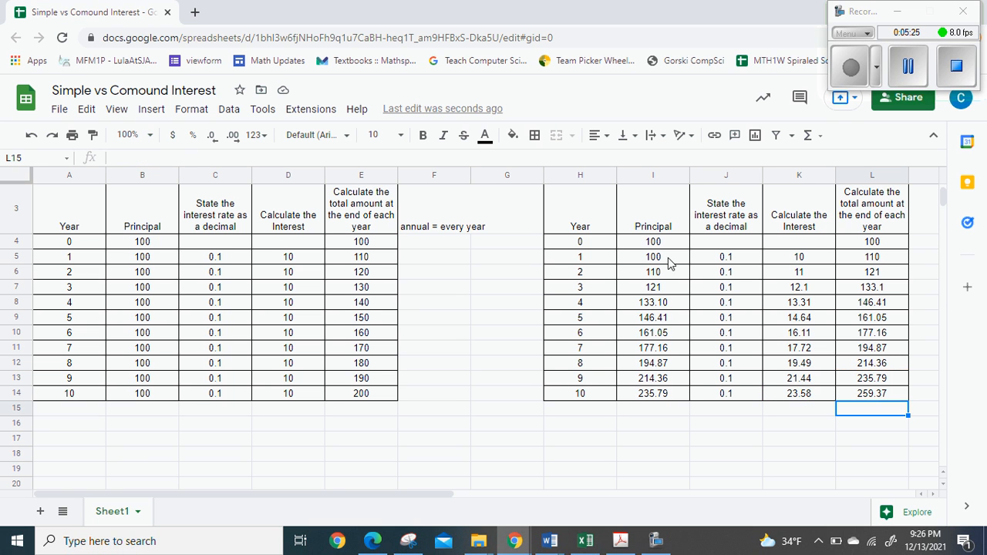
- Correct the spreadsheet's title to "Simple vs Compound Interest"
left_click(127, 90)
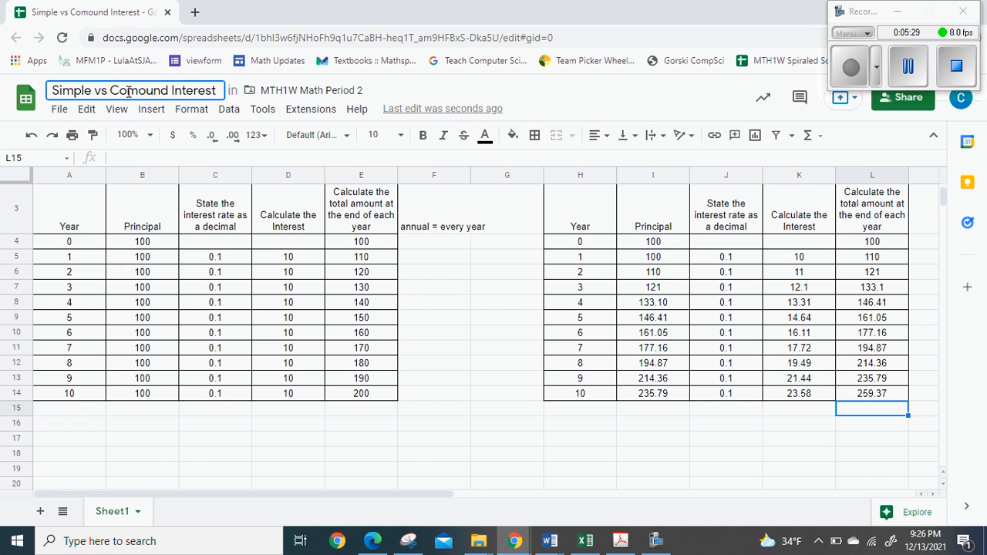
type("p")
left_click(706, 369)
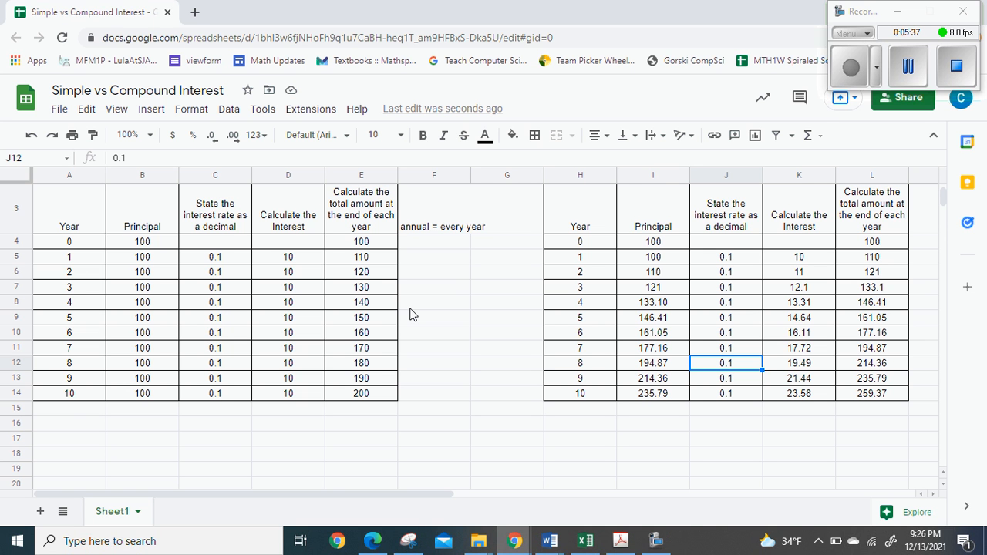
left_click(908, 70)
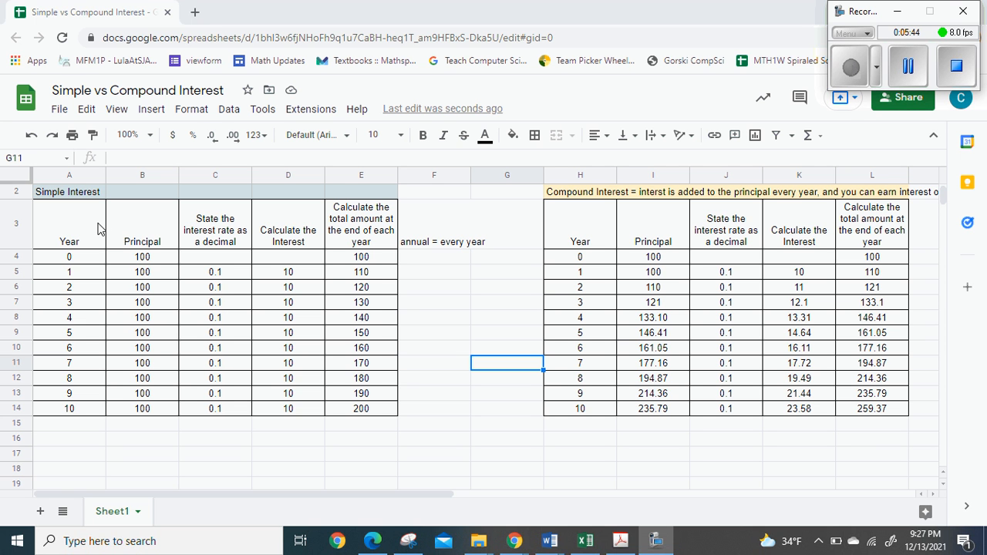
- Insert a scatter chart of the simple interest yearly totals E3:E14 against the years A3:A14
left_click_drag(98, 227, 76, 417)
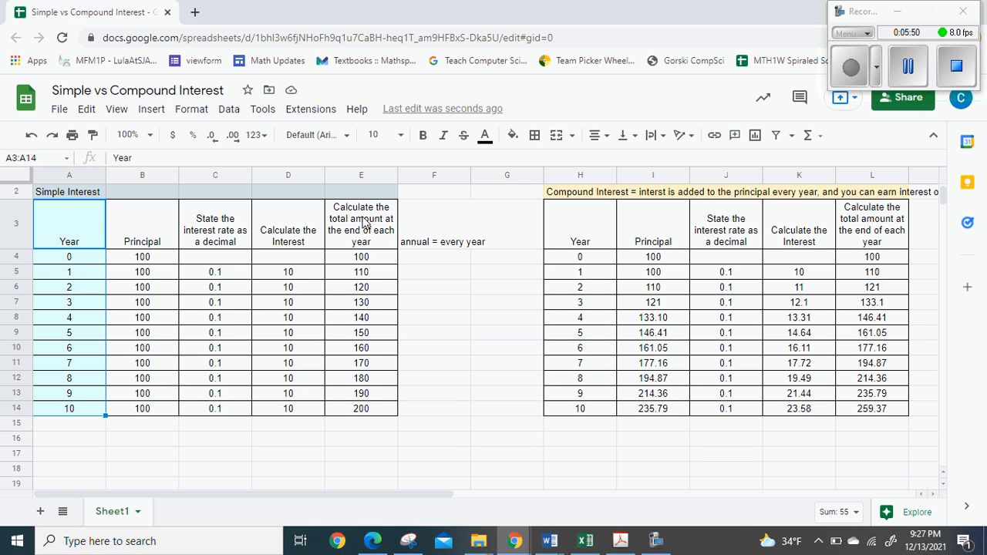
left_click_drag(366, 222, 361, 415)
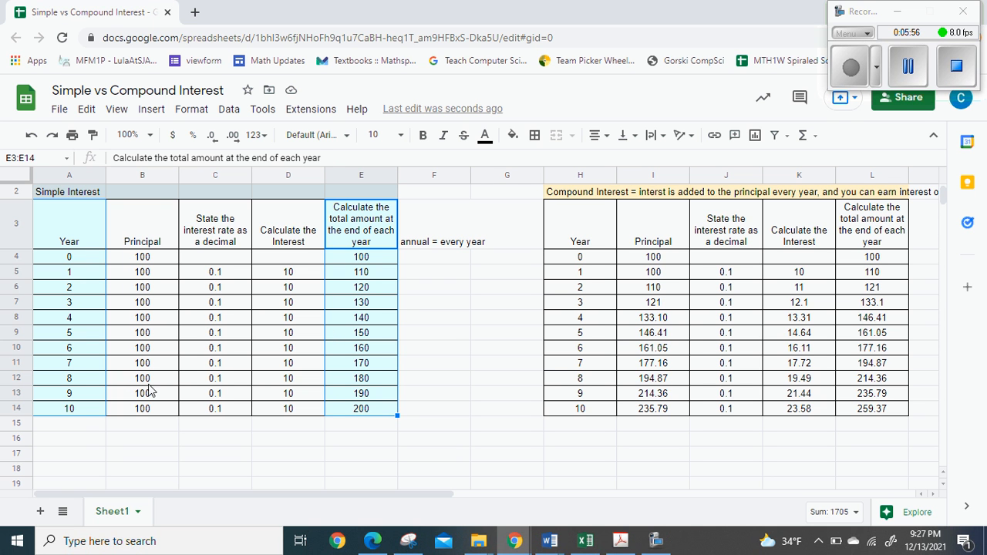
left_click(150, 112)
left_click(202, 243)
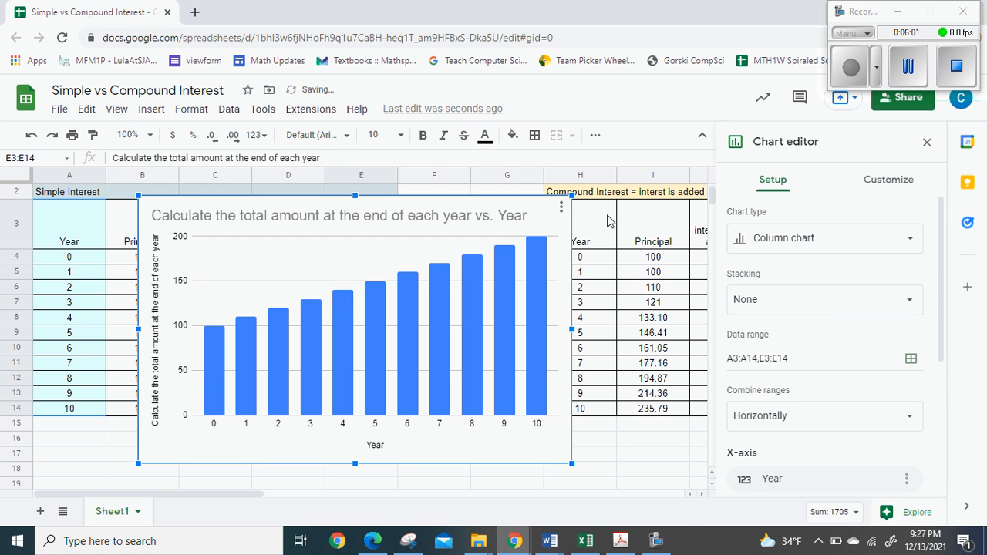
left_click(871, 240)
scroll(801, 401, "down", 8)
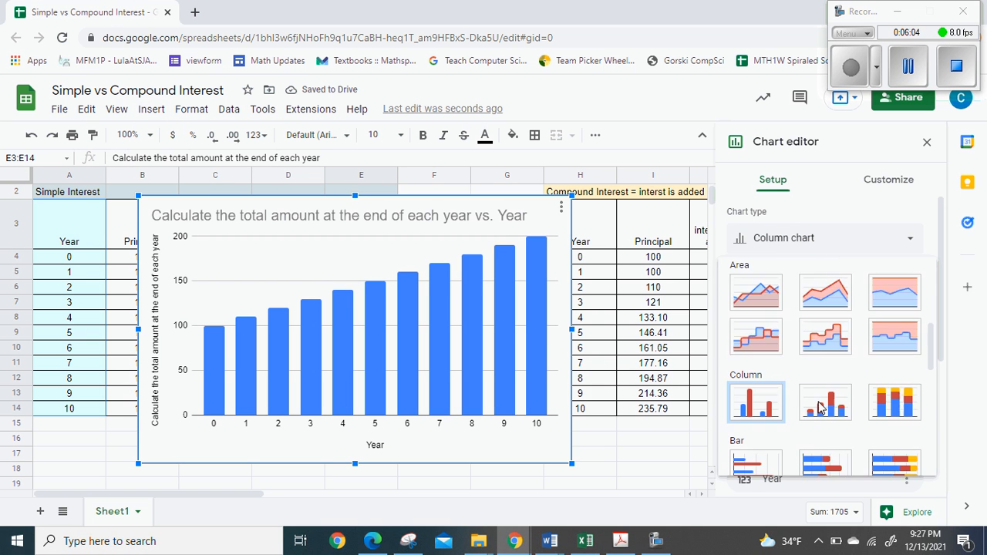
left_click(763, 434)
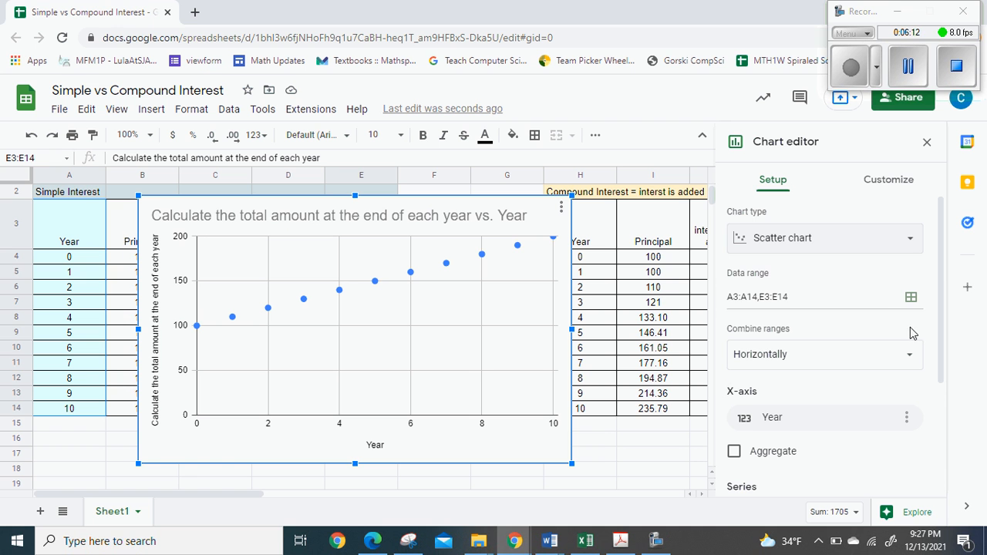
- Add a Linear trendline to the data series of the simple interest scatter chart
left_click(888, 180)
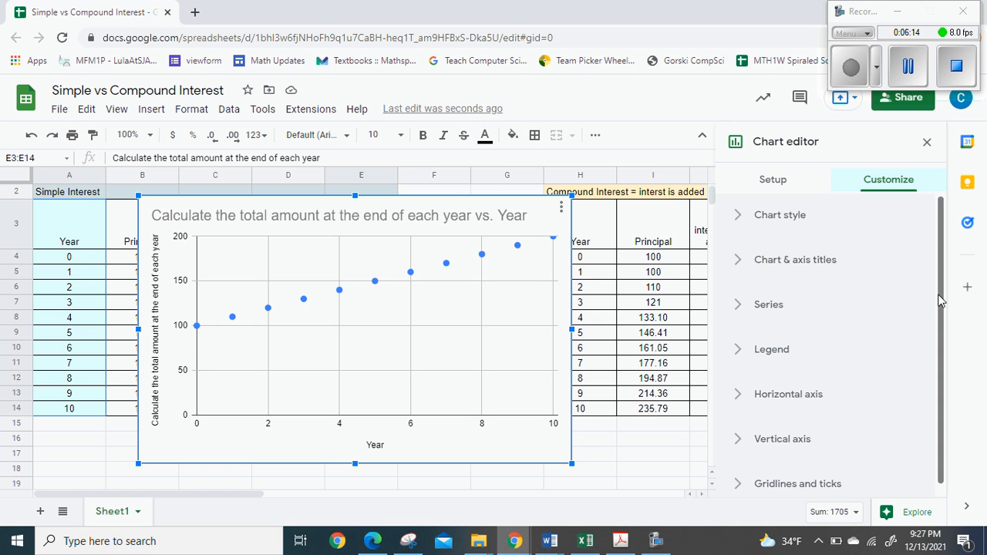
left_click(771, 304)
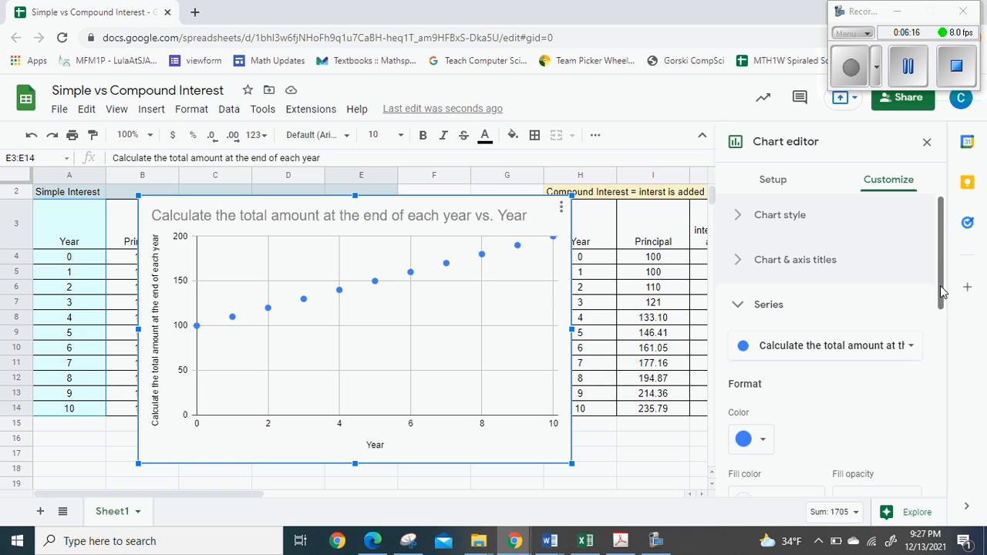
left_click_drag(943, 289, 948, 434)
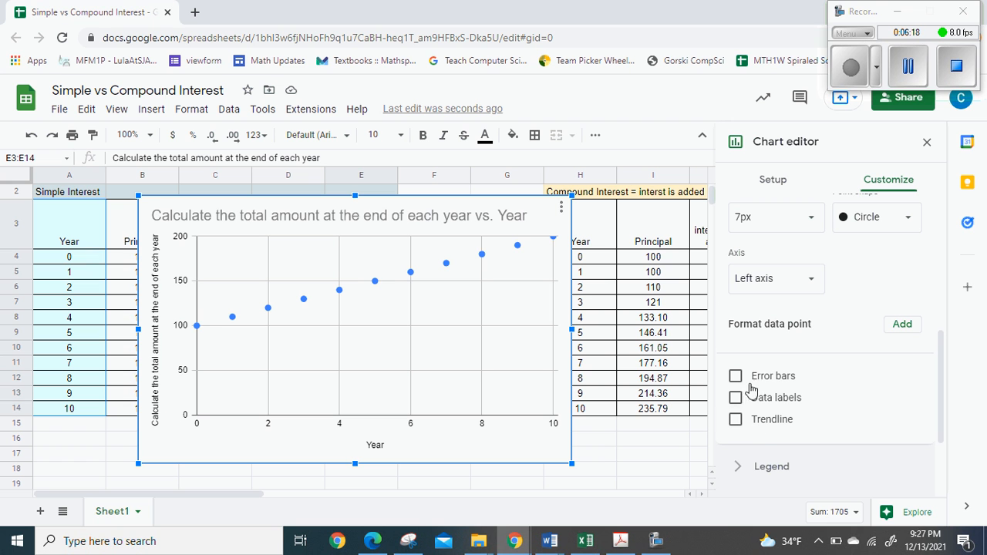
left_click(754, 425)
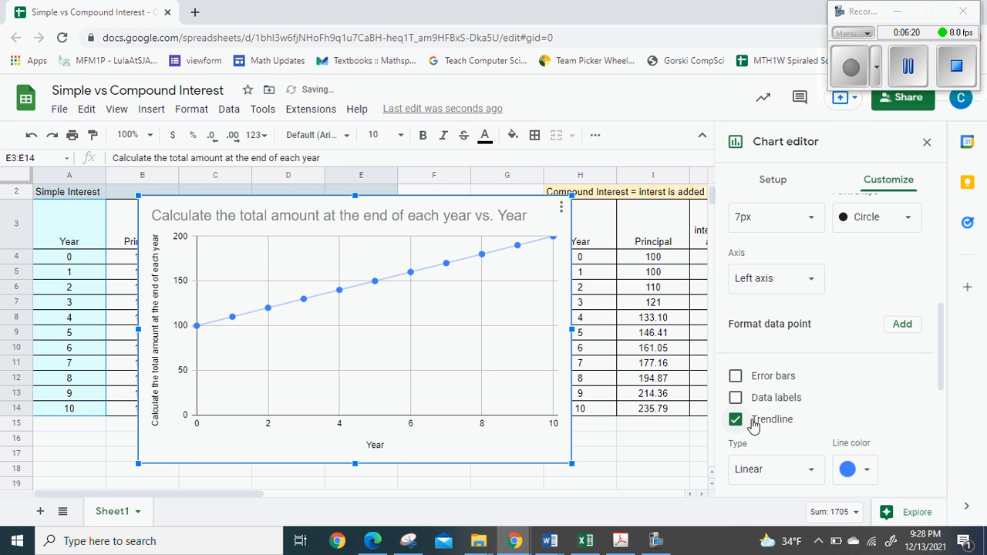
left_click(814, 471)
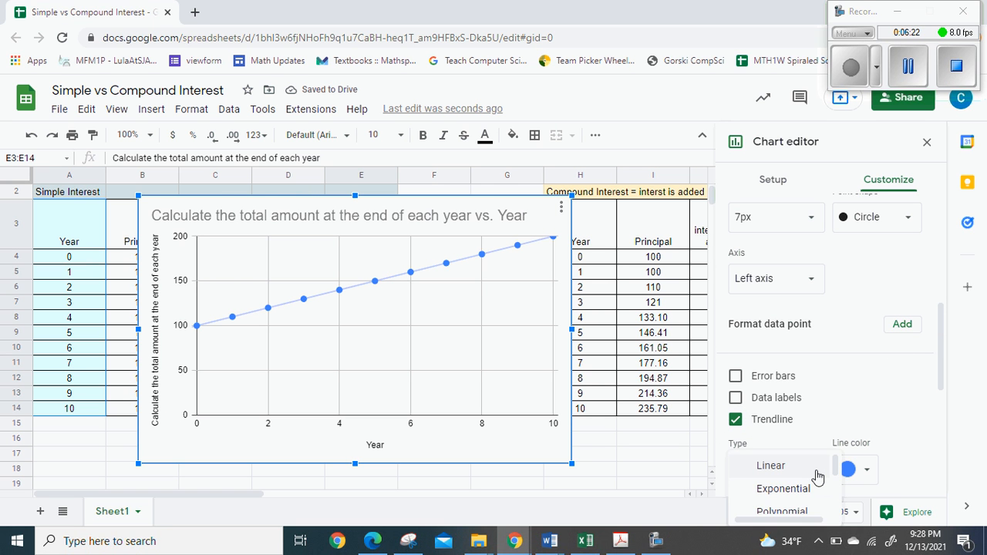
left_click(816, 470)
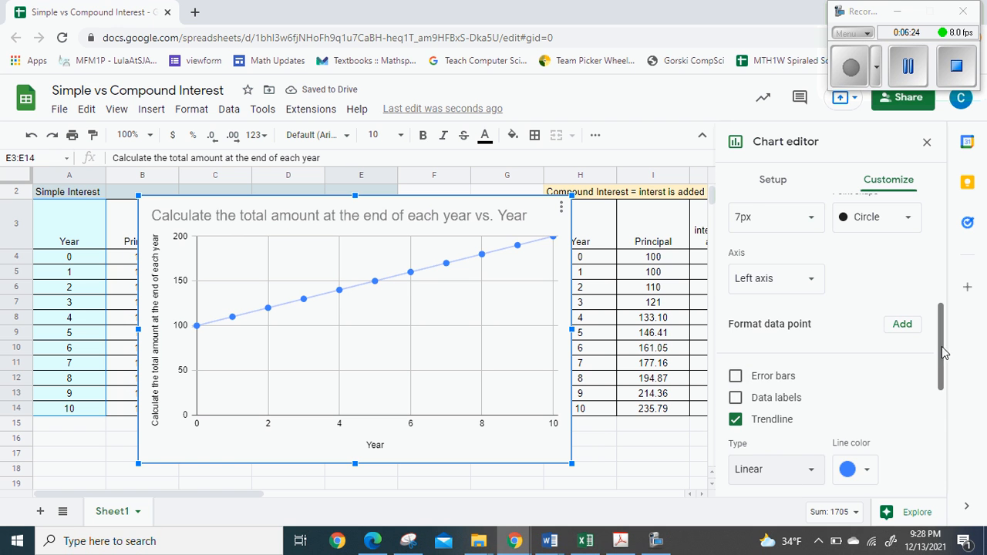
- Label the linear trendline with its equation, and place the chart over the simple interest table
left_click_drag(942, 352, 942, 430)
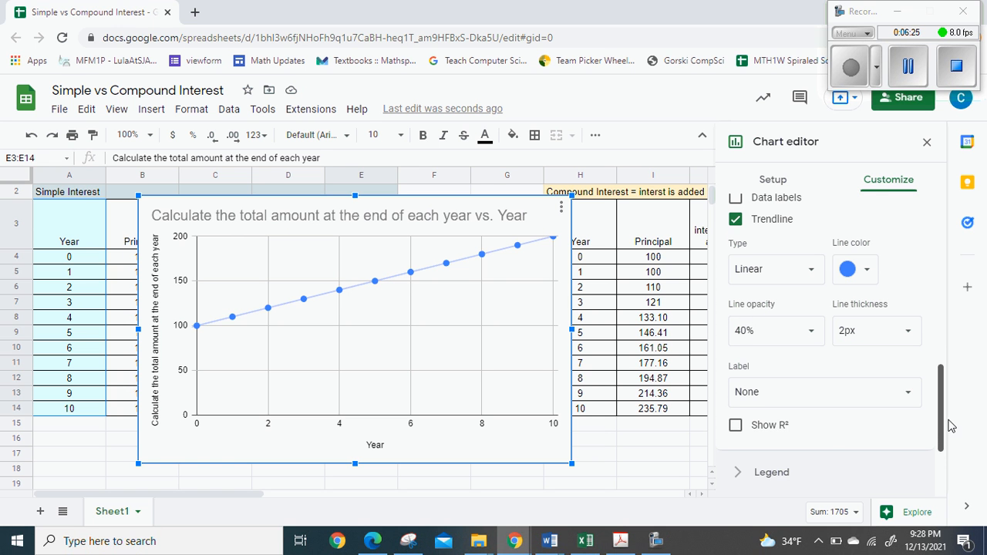
left_click(903, 397)
left_click(788, 437)
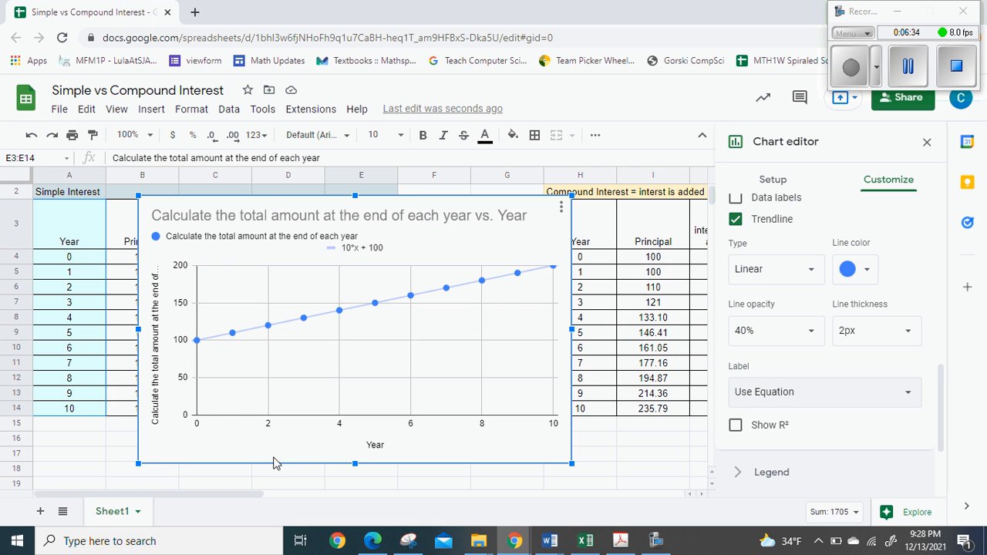
left_click_drag(453, 206, 346, 209)
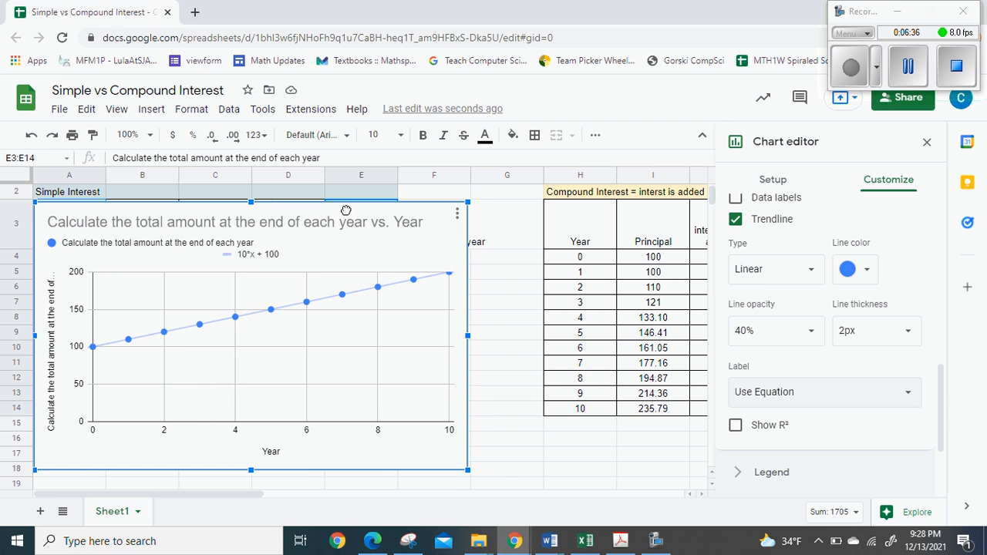
left_click(926, 143)
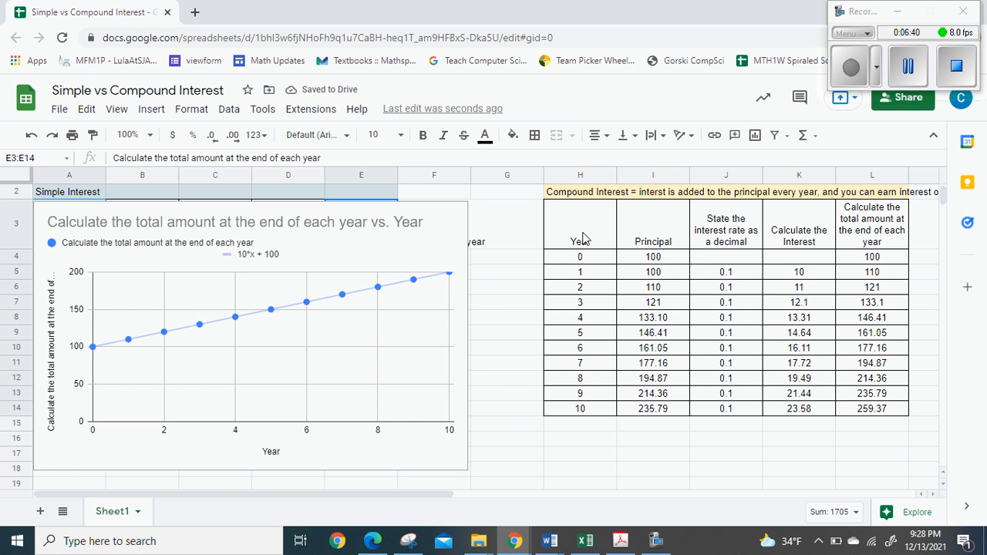
- Insert a scatter chart of the compound interest yearly totals L3:L14 against the years H3:H14
left_click_drag(583, 239, 582, 411)
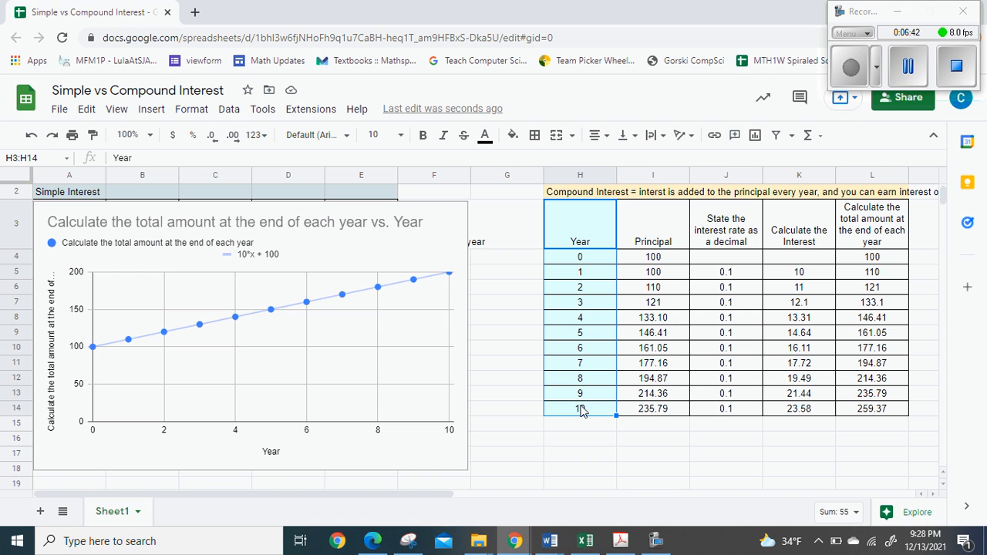
left_click_drag(891, 231, 876, 409)
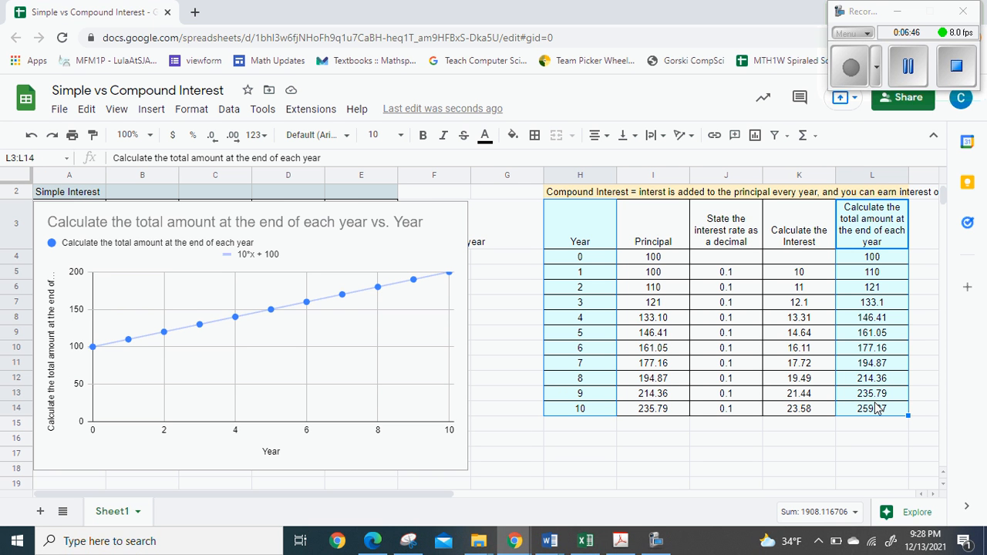
left_click(151, 108)
left_click(235, 241)
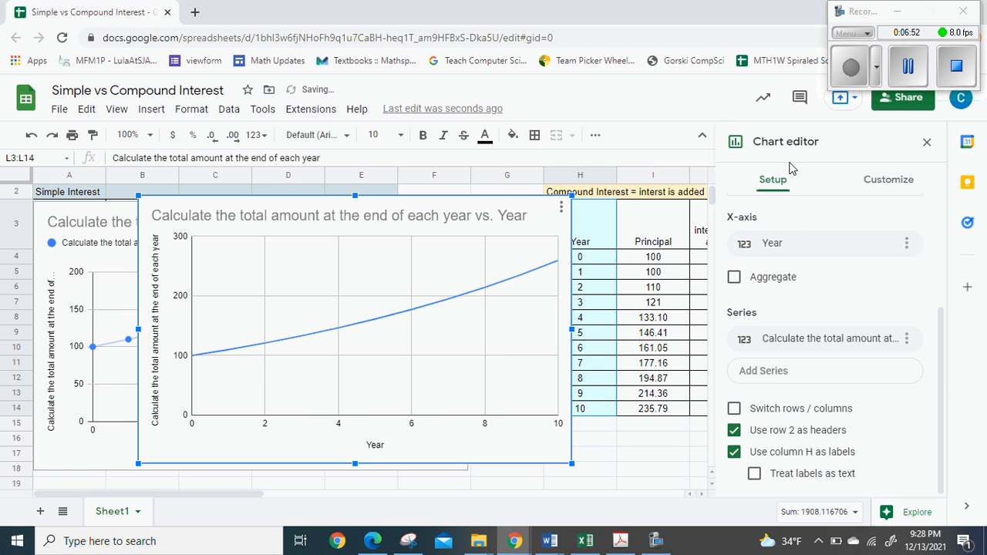
scroll(824, 253, "up", 3)
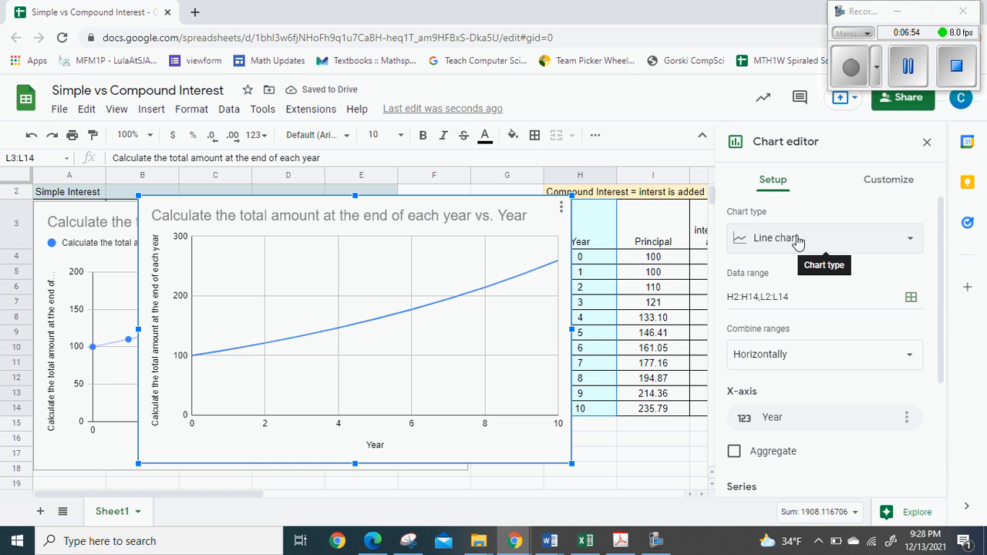
left_click(797, 240)
scroll(783, 375, "down", 5)
scroll(782, 375, "down", 3)
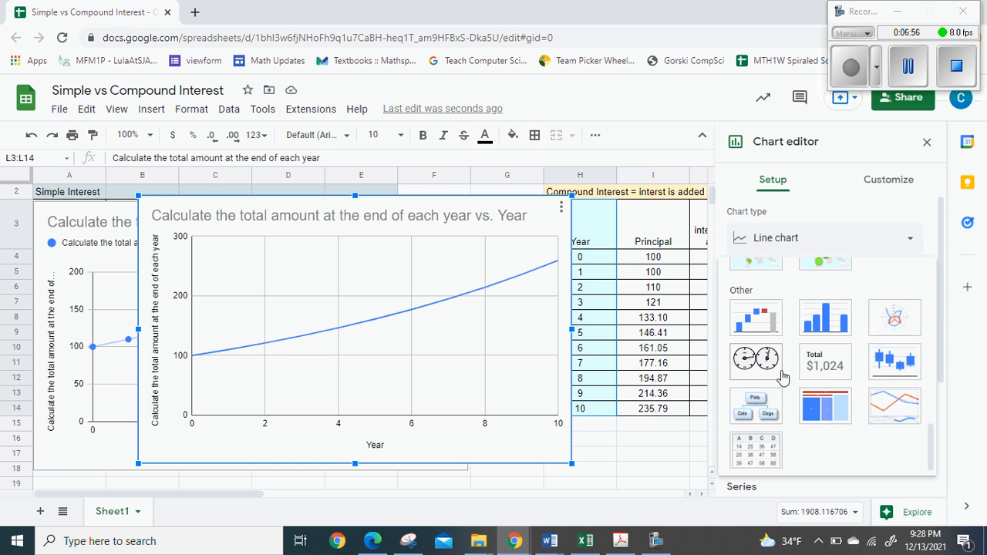
scroll(759, 370, "up", 4)
left_click(756, 434)
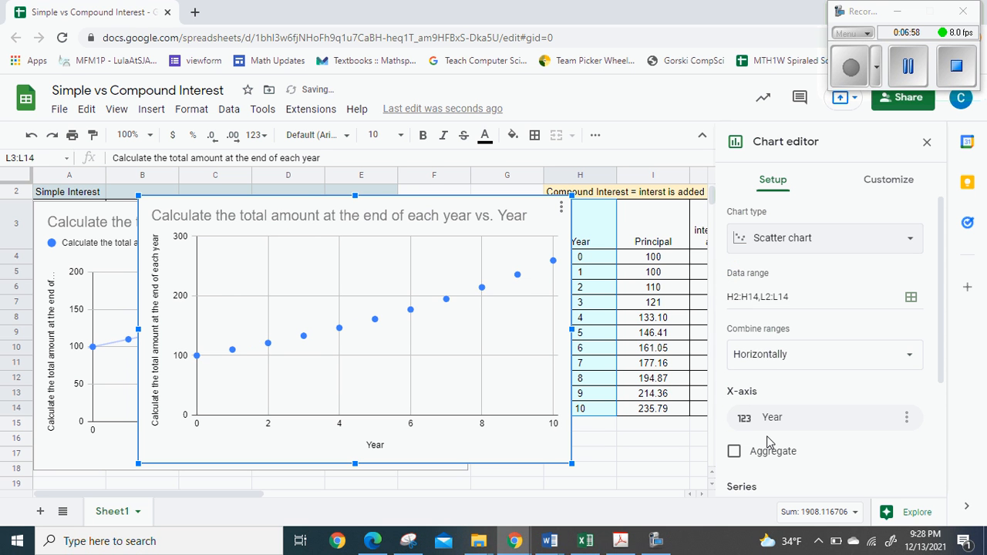
- Add a trendline of type Exponential to the data series of the compound interest scatter chart
left_click(908, 187)
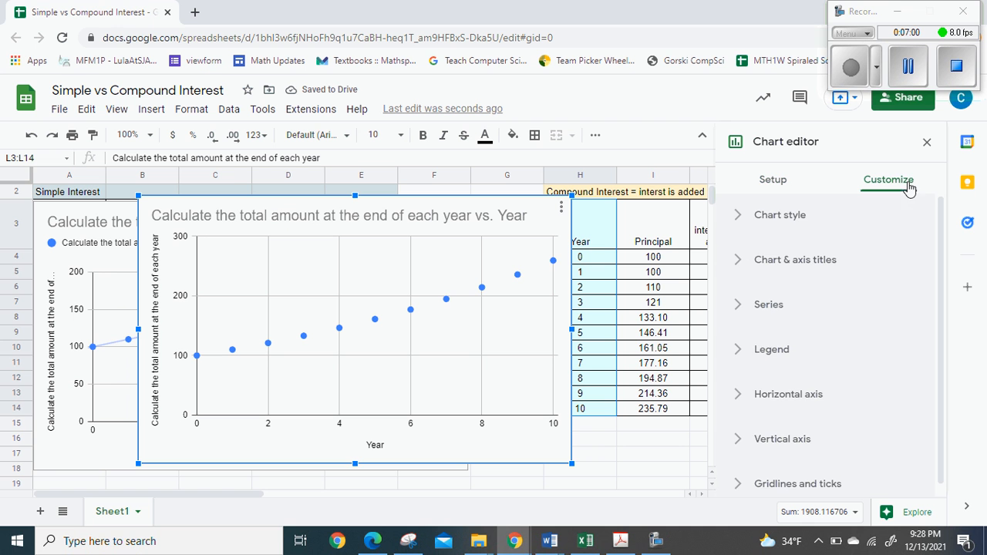
left_click(771, 305)
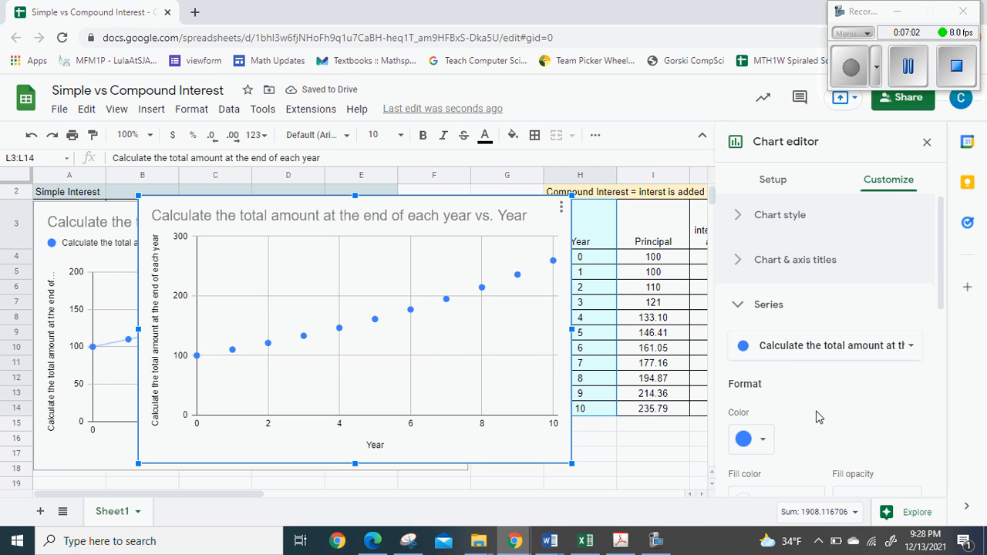
scroll(817, 413, "down", 3)
scroll(818, 416, "down", 2)
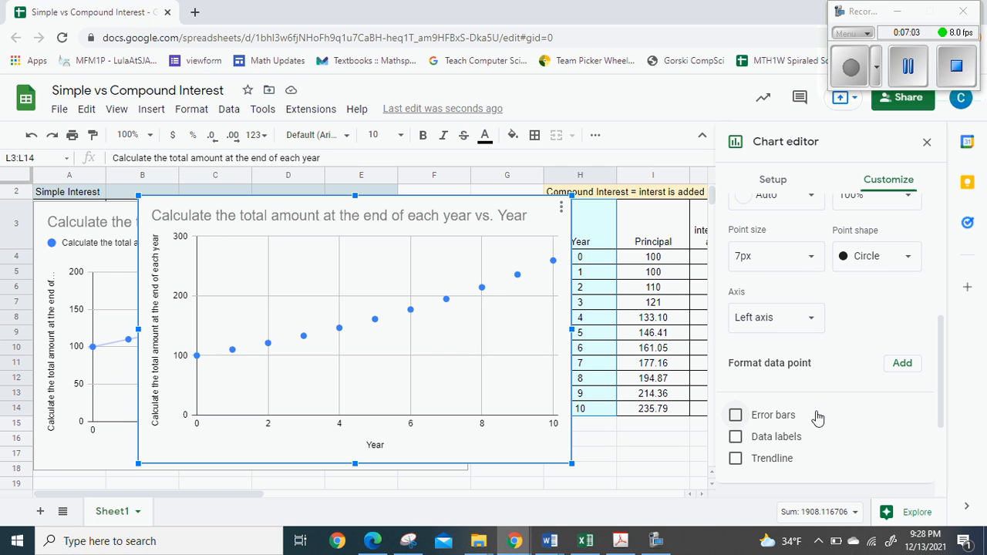
left_click(780, 459)
scroll(870, 435, "down", 2)
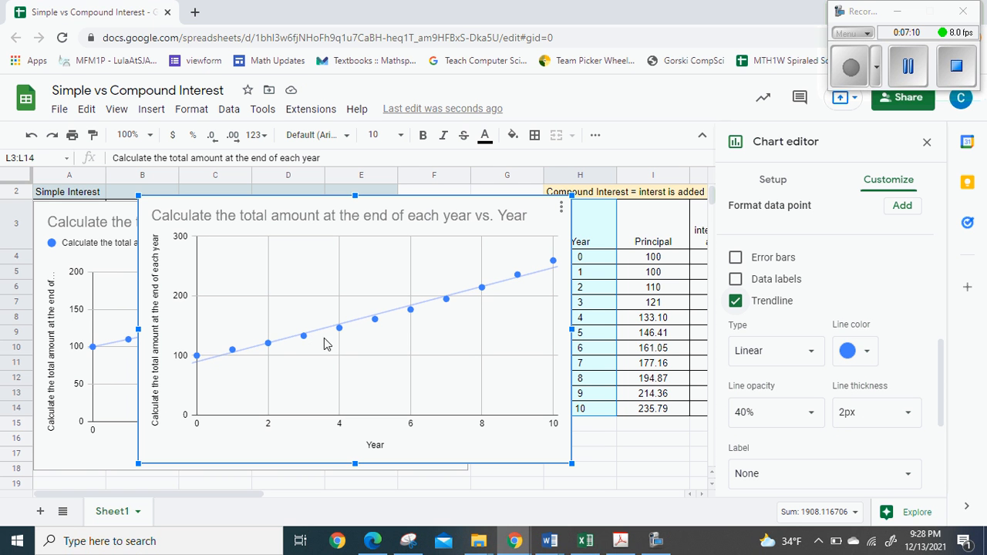
left_click(816, 361)
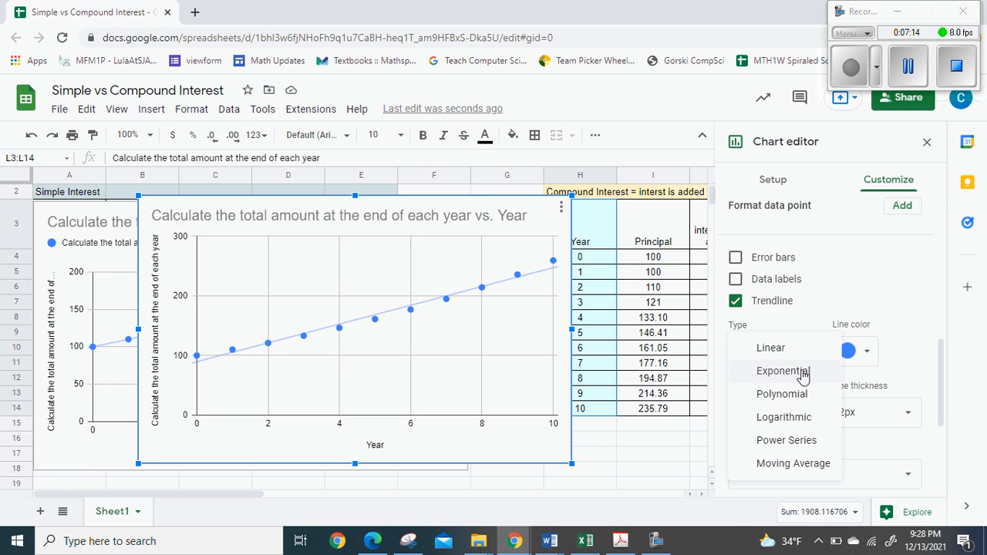
left_click(802, 373)
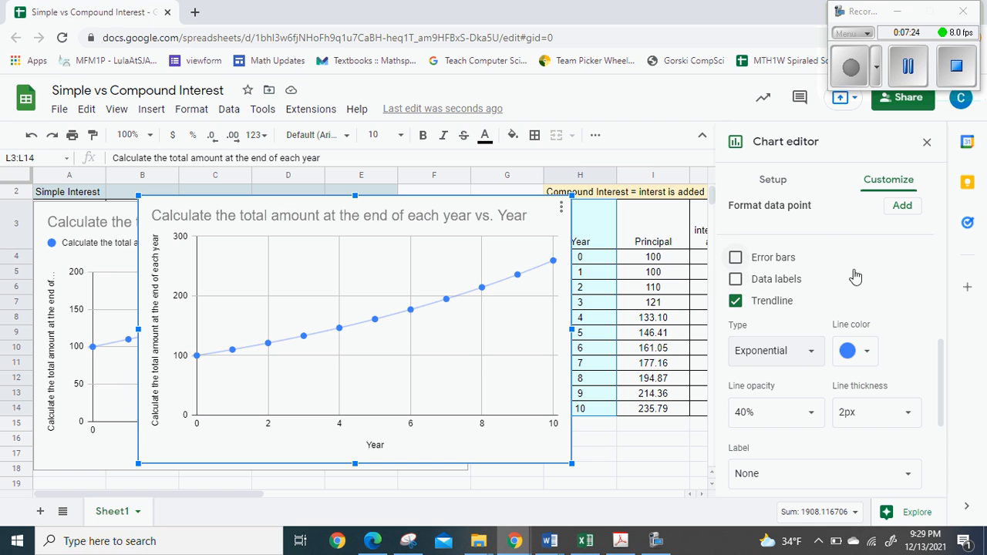
- Try the equation as the label of the exponential trendline, and set the label back to None
scroll(940, 385, "down", 1)
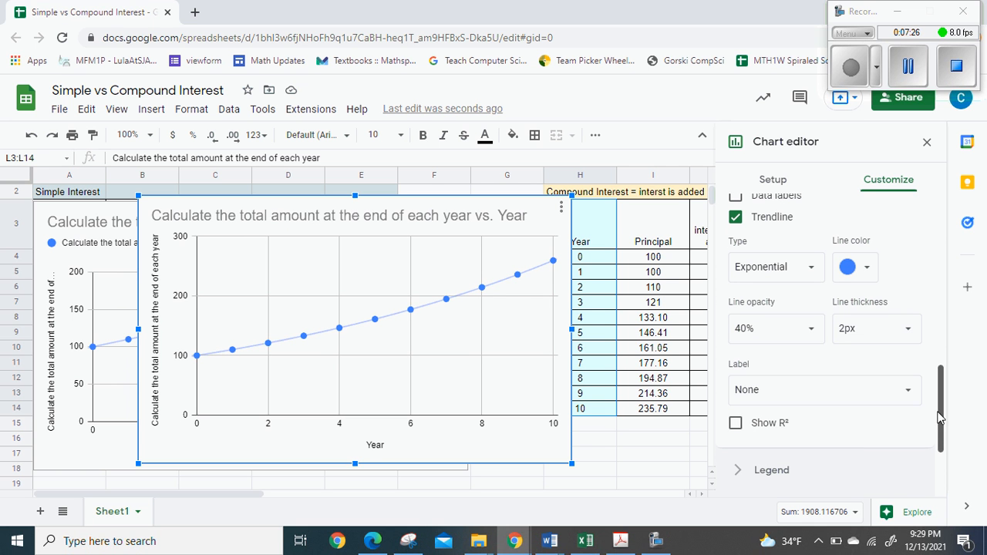
left_click(903, 390)
left_click(778, 433)
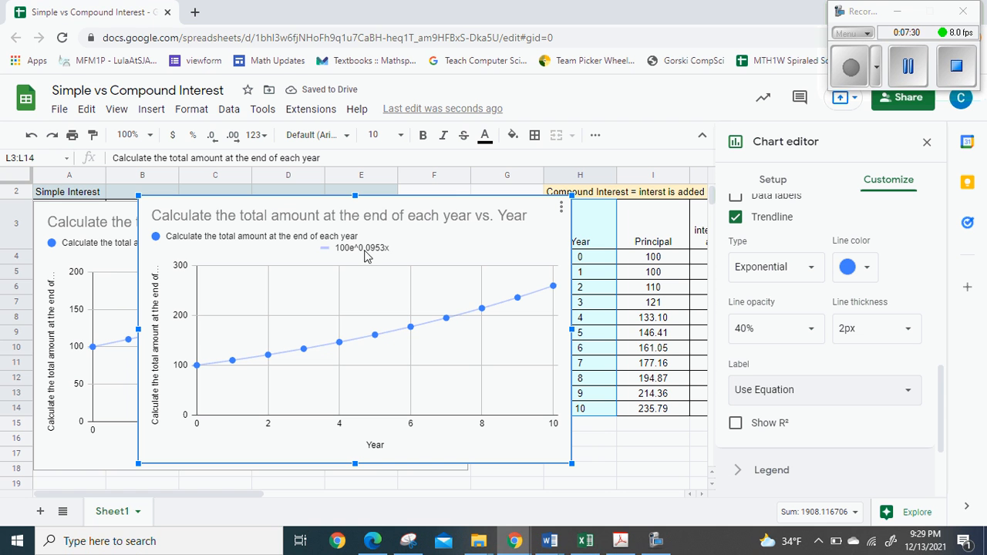
left_click(915, 404)
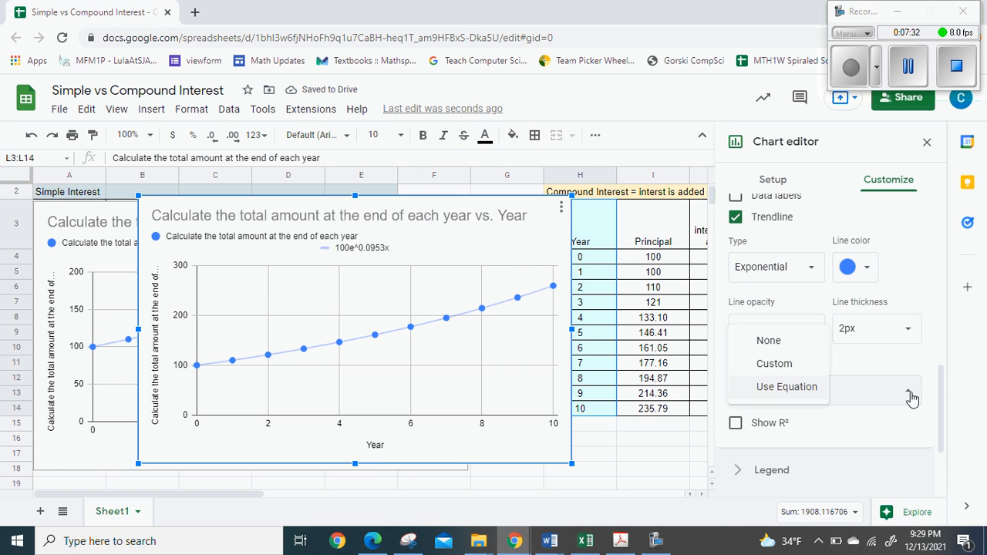
left_click(811, 340)
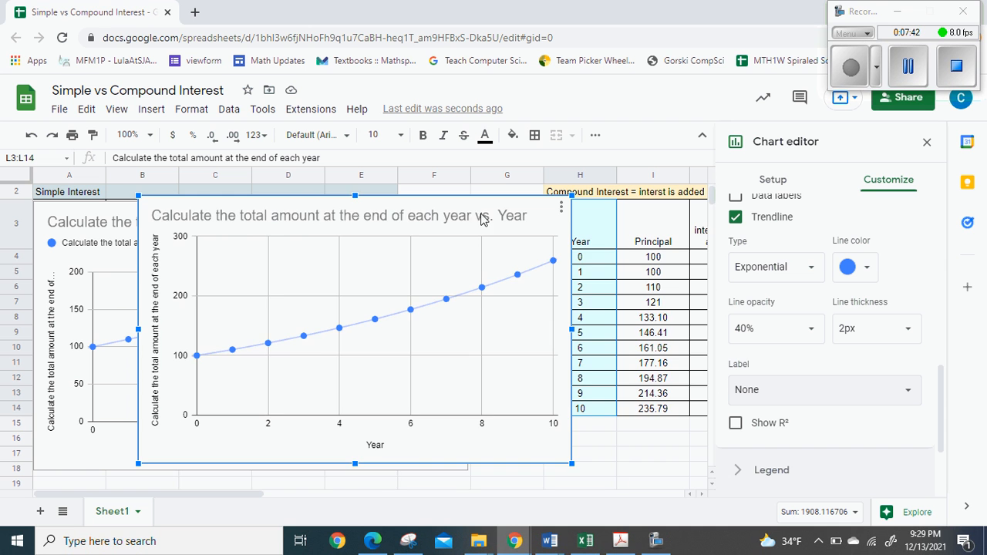
- Place the compound interest chart over its table beside the simple interest chart, and close the chart editor
left_click_drag(481, 220, 832, 220)
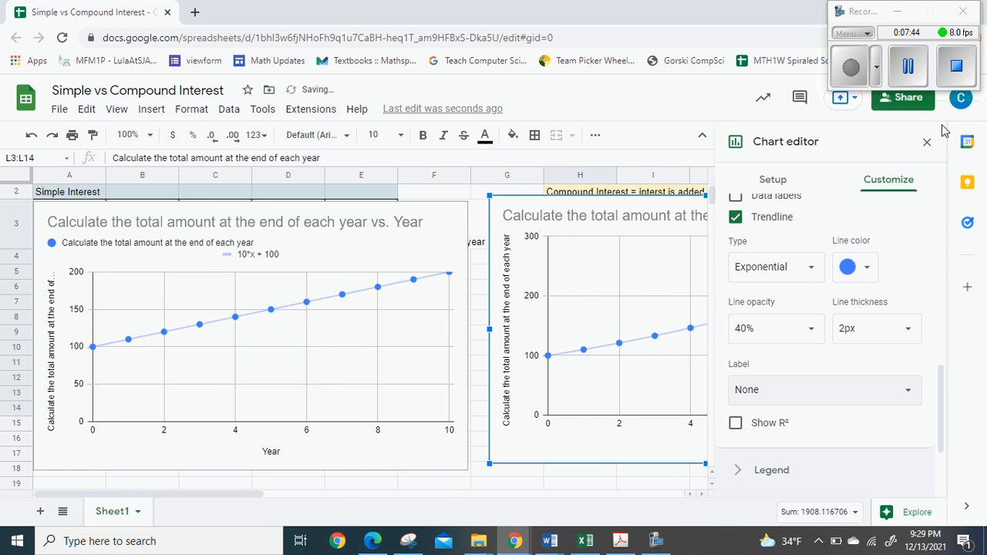
left_click(927, 143)
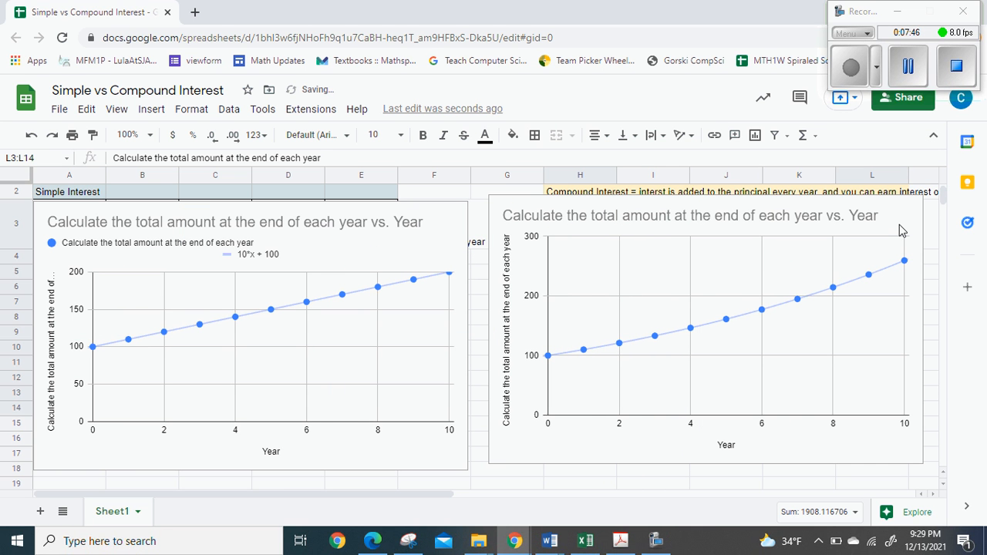